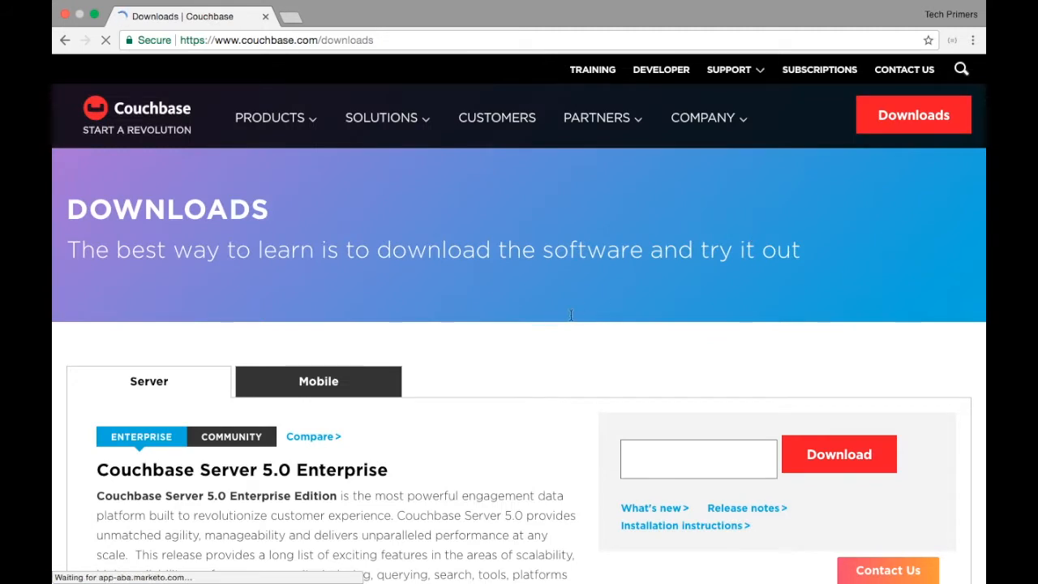
# Show the Community edition of Couchbase Server 5.0 on the downloads page
pyautogui.scroll(-3, 518, 336)
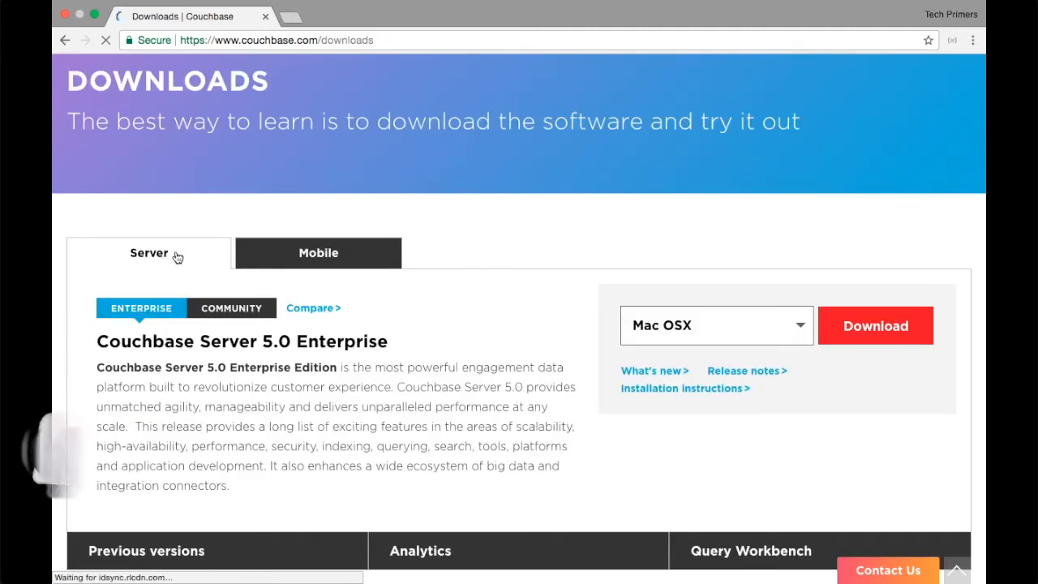
pyautogui.click(298, 256)
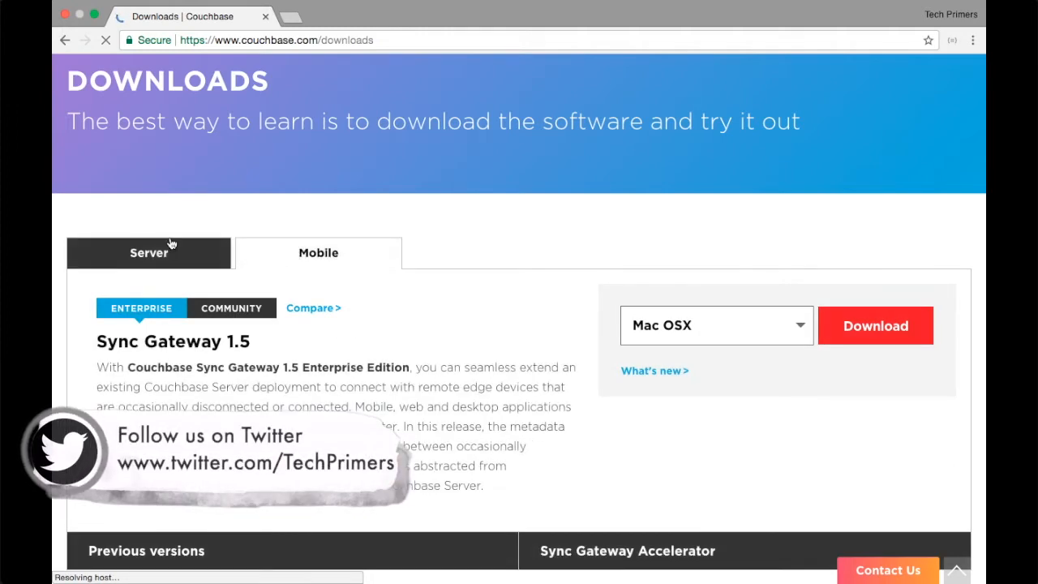
pyautogui.click(171, 243)
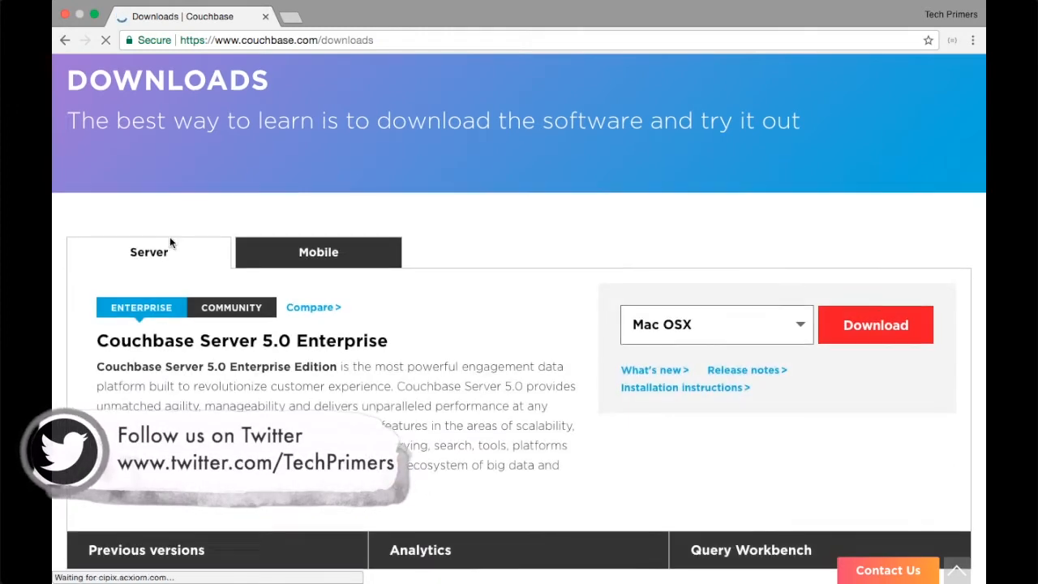
pyautogui.scroll(-3, 171, 243)
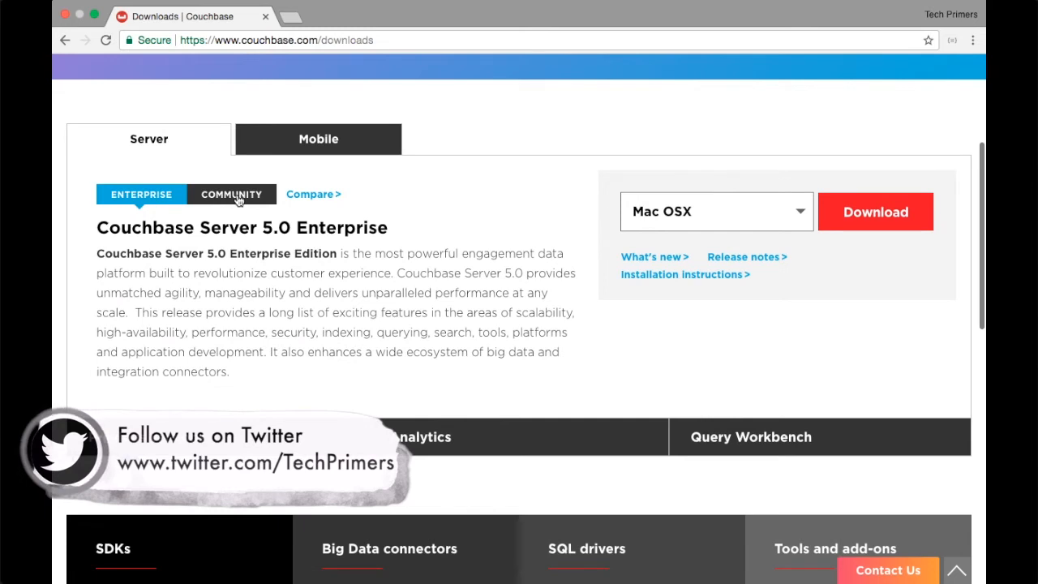
pyautogui.click(234, 196)
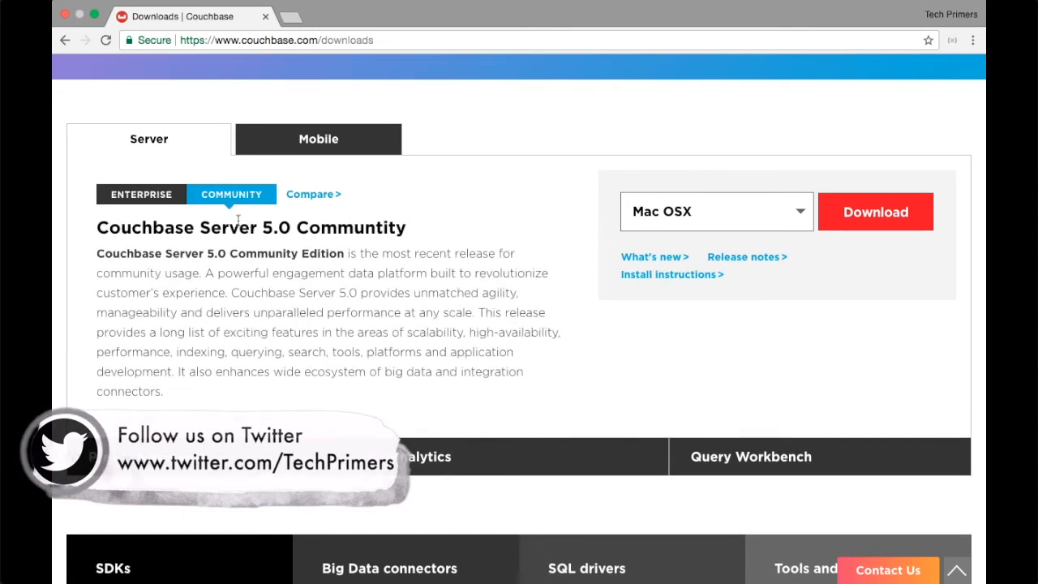
# Choose Windows as the download platform, then switch from Chrome to the desktop
pyautogui.click(763, 213)
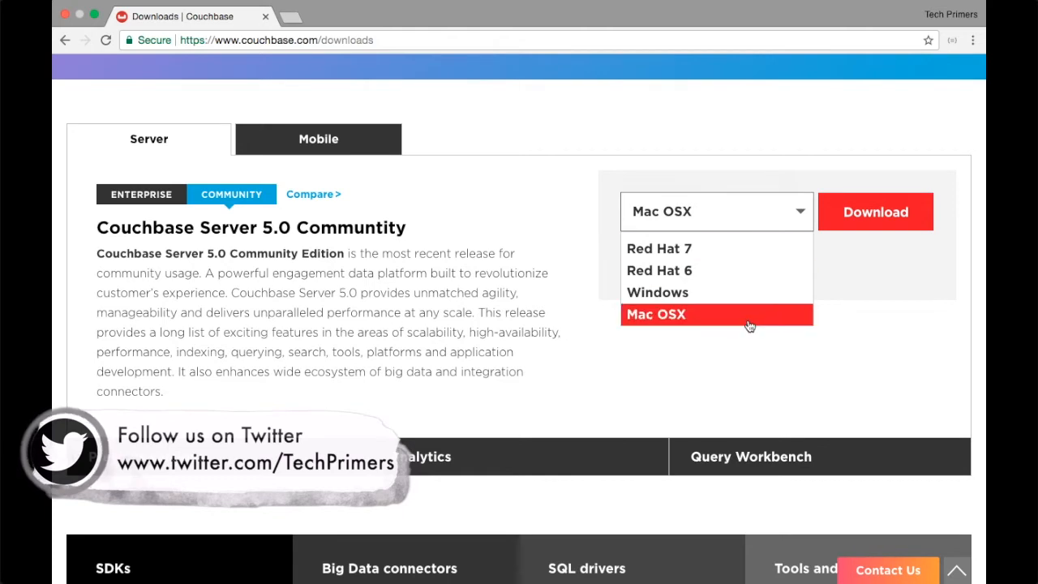
pyautogui.click(749, 316)
pyautogui.click(742, 211)
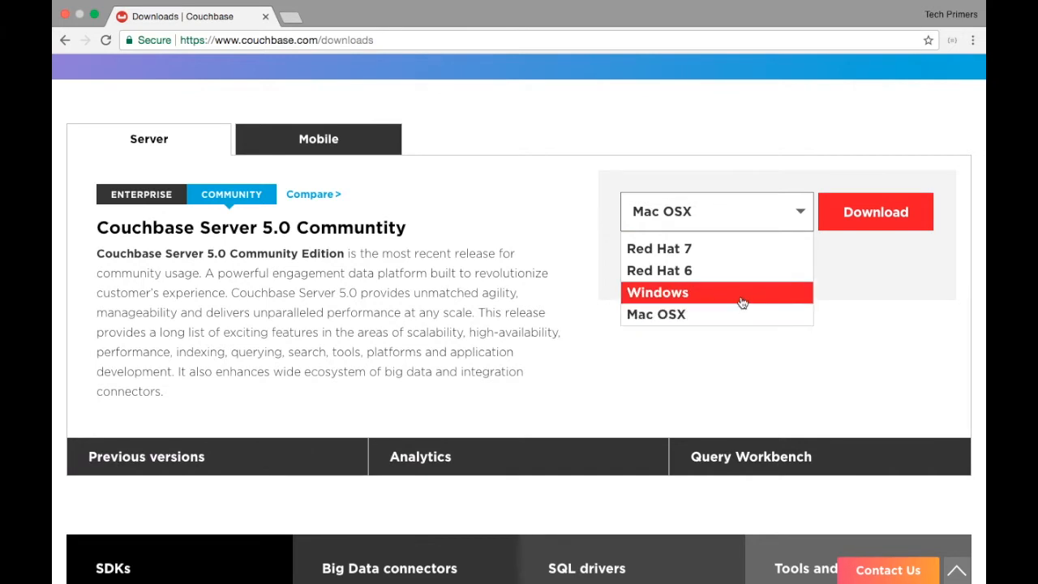
pyautogui.click(742, 302)
pyautogui.click(733, 227)
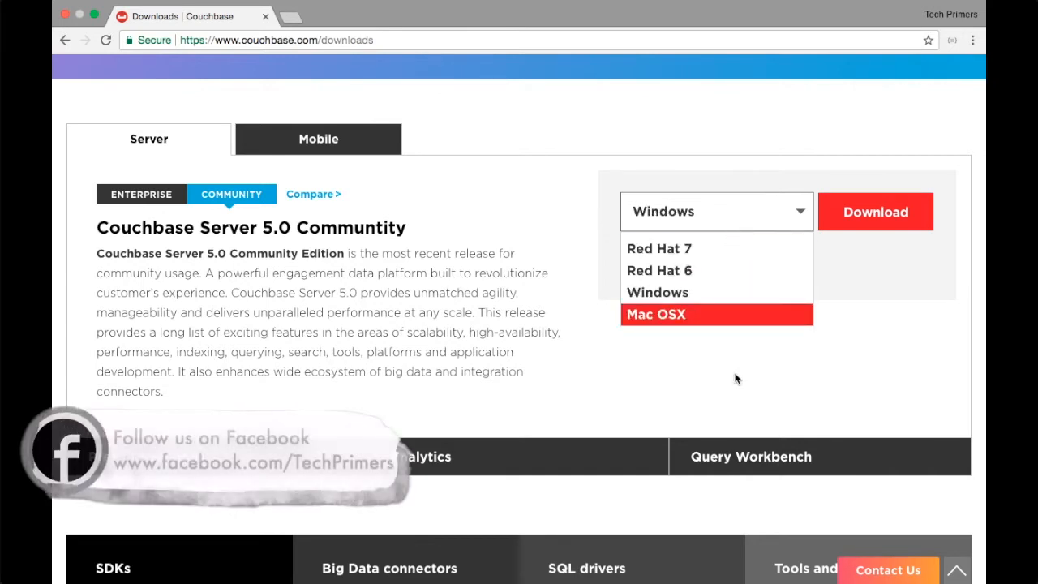
pyautogui.click(802, 337)
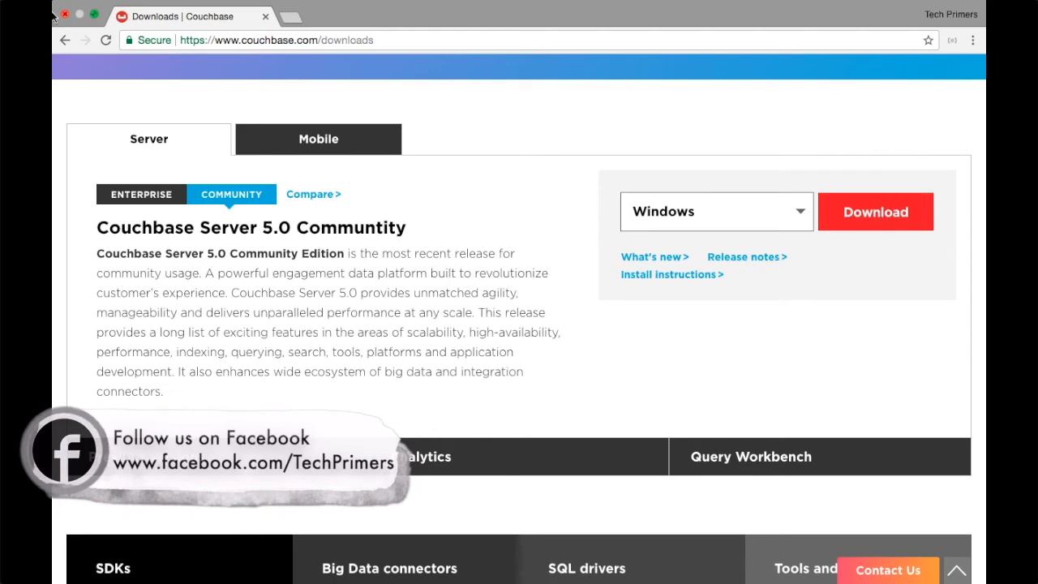
pyautogui.hotkey('ctrl', 'Left')
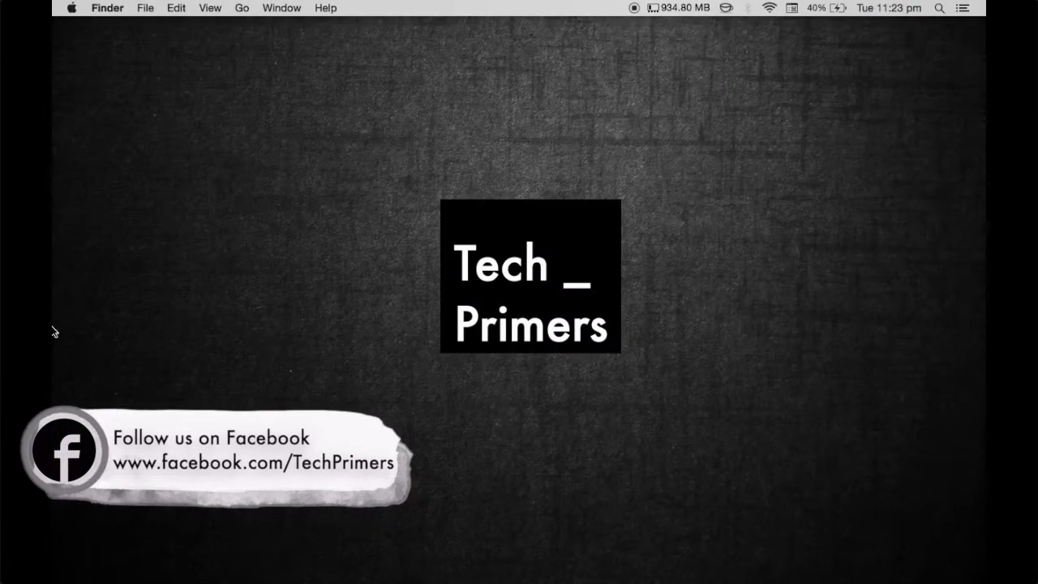
# Open the couchbase-server-community_5.0.0 folder and launch the Couchbase Server app
pyautogui.moveTo(53, 200)
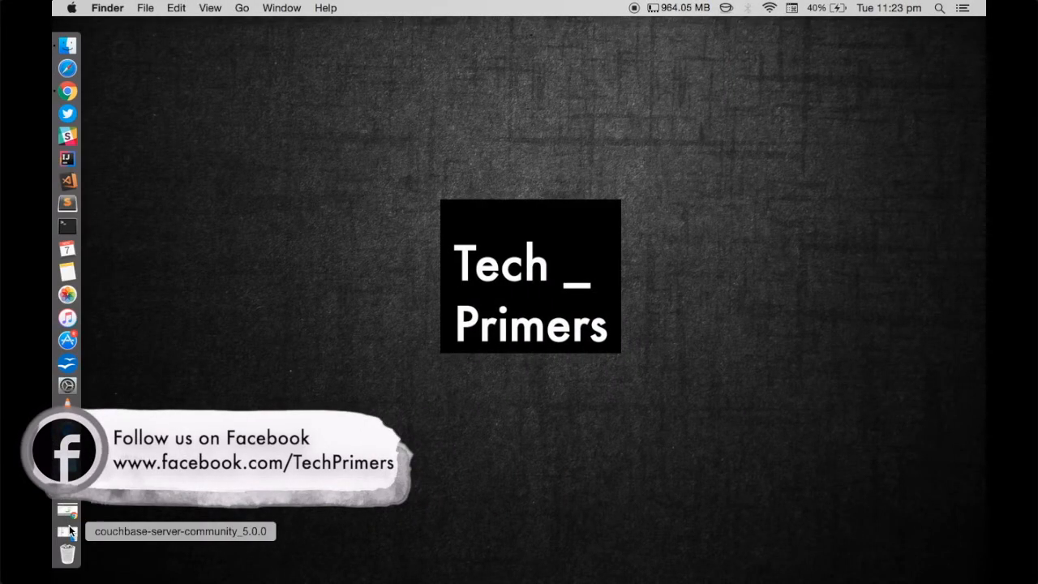
pyautogui.click(70, 528)
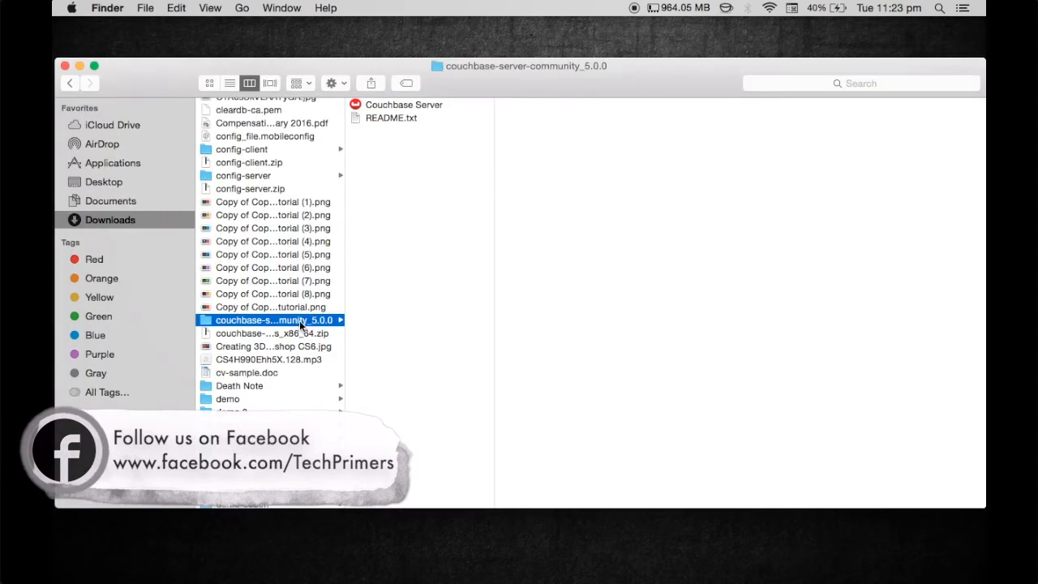
pyautogui.click(404, 105)
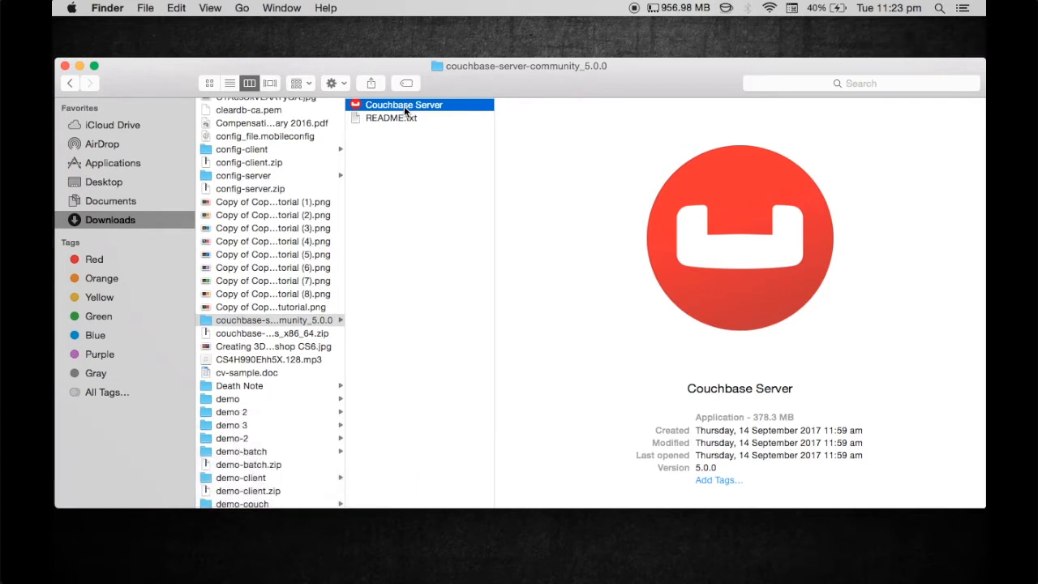
pyautogui.doubleClick(404, 106)
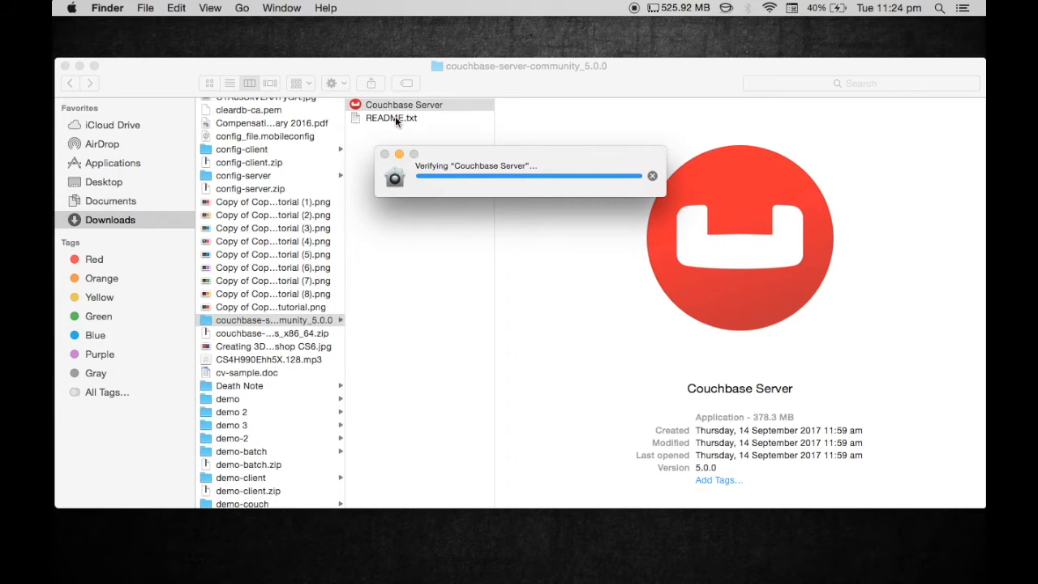
# Preview and read through README.txt, dismissing the can't-be-opened warning
pyautogui.click(395, 117)
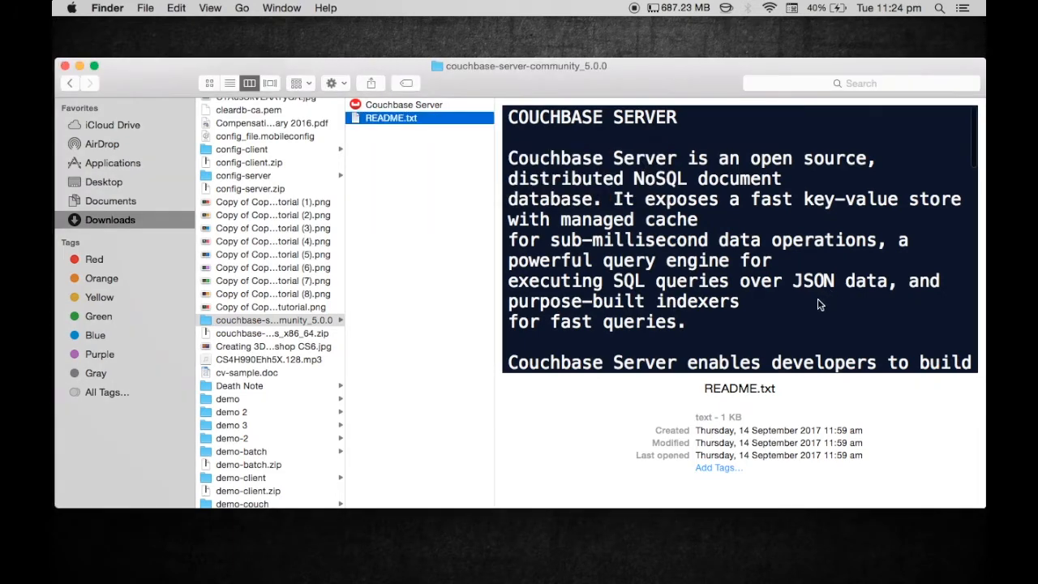
pyautogui.scroll(-3, 776, 270)
pyautogui.scroll(-5, 776, 270)
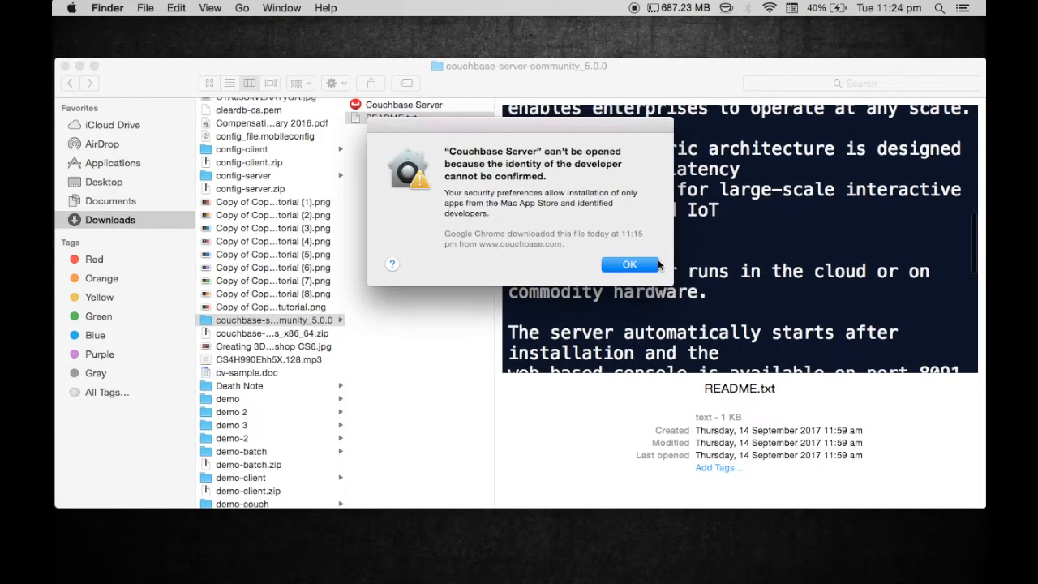
pyautogui.click(644, 267)
pyautogui.scroll(-10, 737, 276)
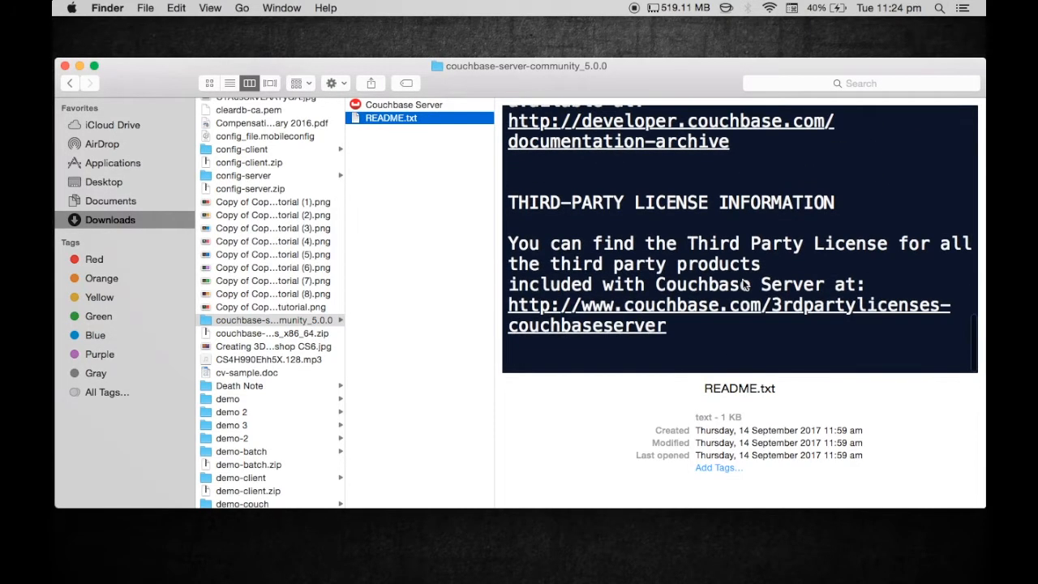
pyautogui.scroll(8, 743, 284)
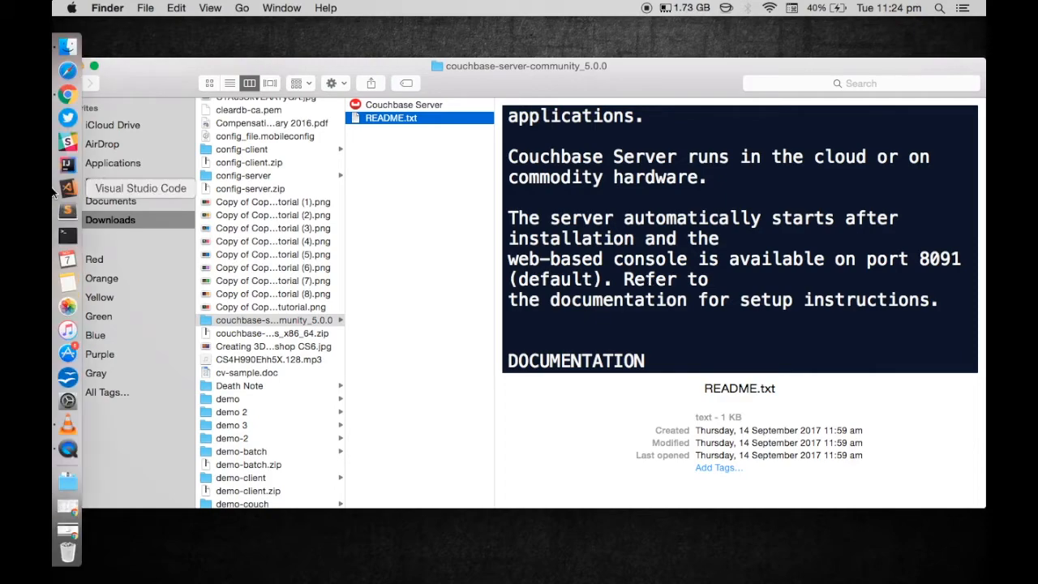
pyautogui.moveTo(391, 65)
pyautogui.mouseDown()
pyautogui.moveTo(389, 165)
pyautogui.moveTo(397, 42)
pyautogui.moveTo(392, 74)
pyautogui.moveTo(407, 55)
pyautogui.moveTo(398, 62)
pyautogui.mouseUp()
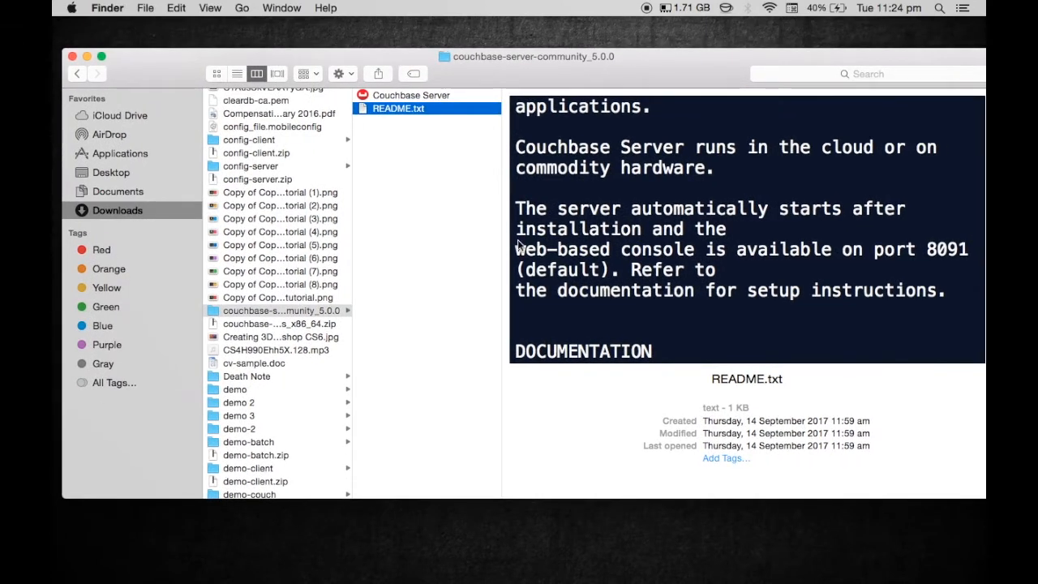
pyautogui.scroll(-5, 646, 309)
pyautogui.scroll(-3, 646, 309)
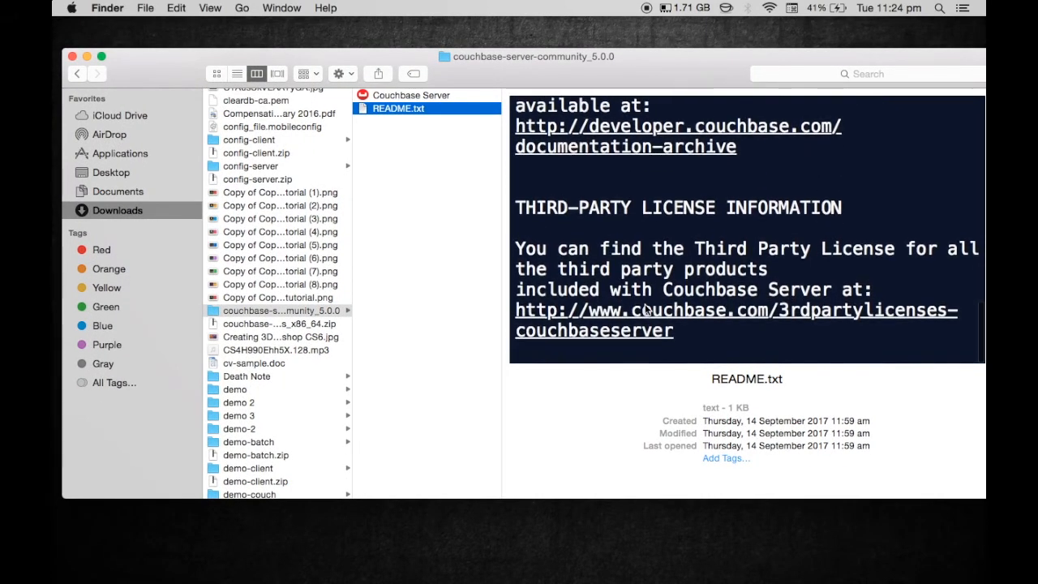
# Relaunch Couchbase Server from Finder and dismiss the unidentified-developer warning
pyautogui.hotkey('ctrl', 'Up')
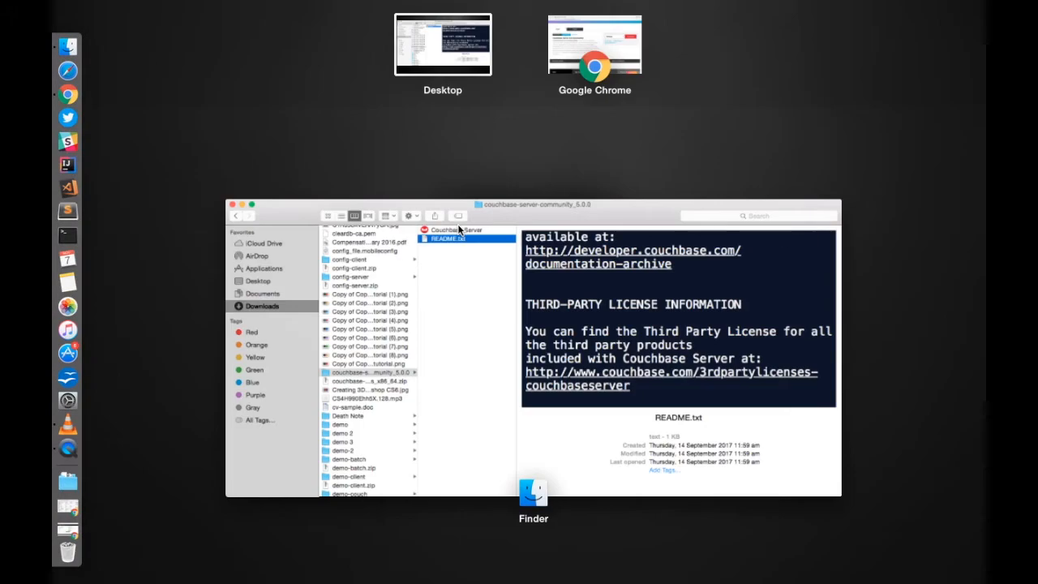
pyautogui.click(476, 283)
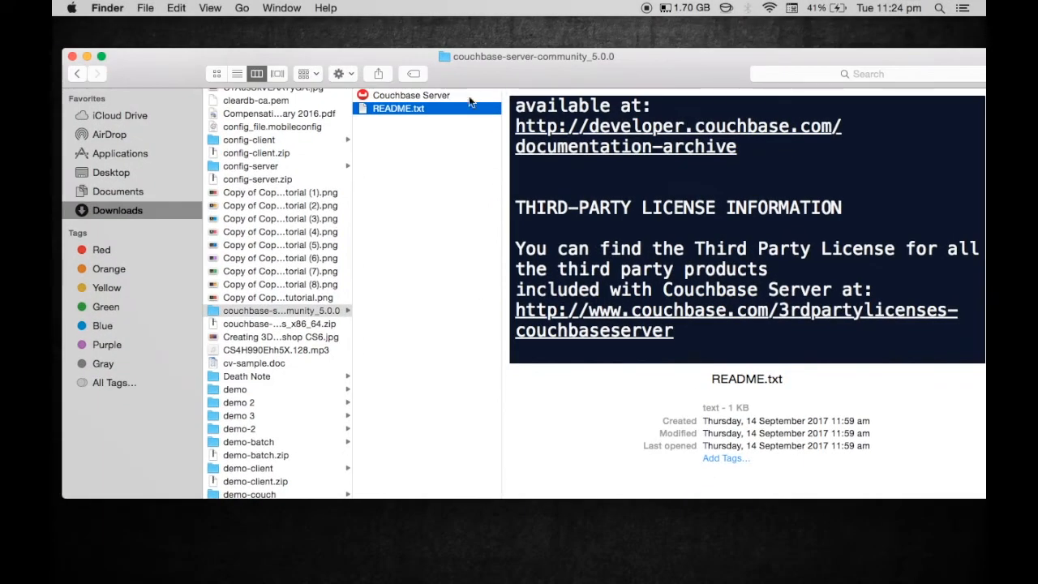
pyautogui.doubleClick(446, 98)
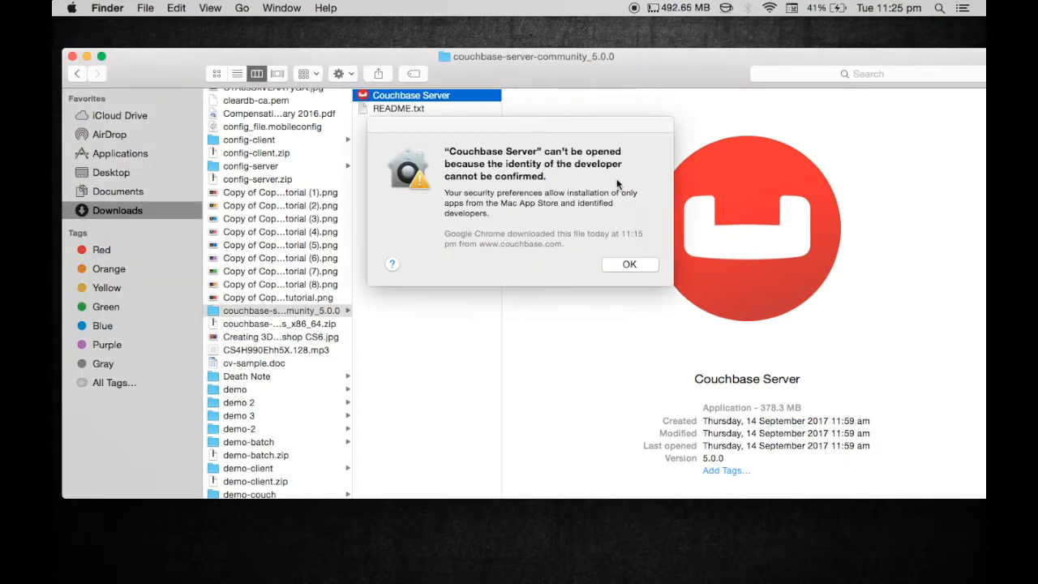
pyautogui.click(628, 263)
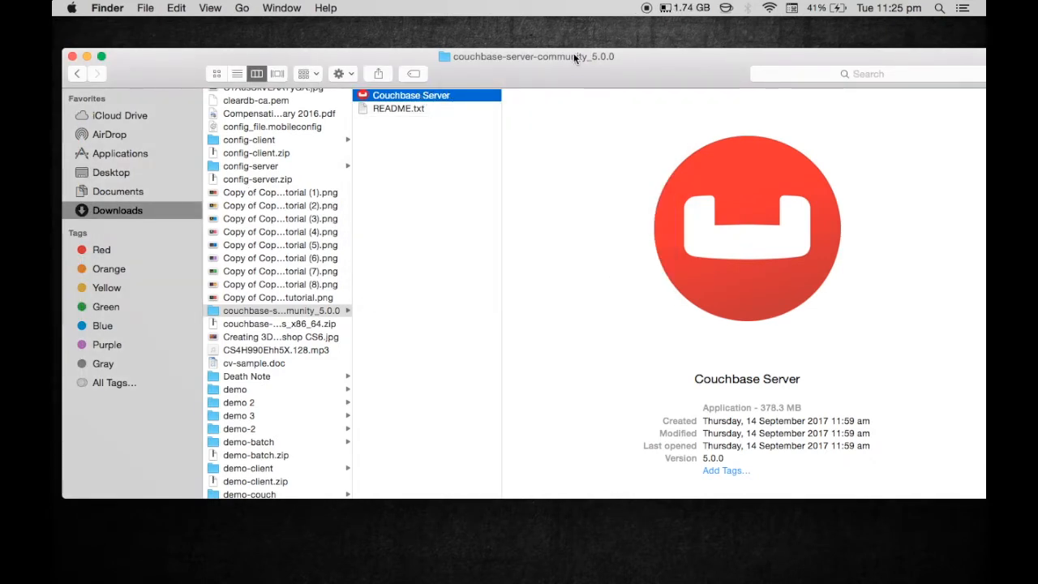
# Show the package contents of the Couchbase Server app
pyautogui.rightClick(422, 95)
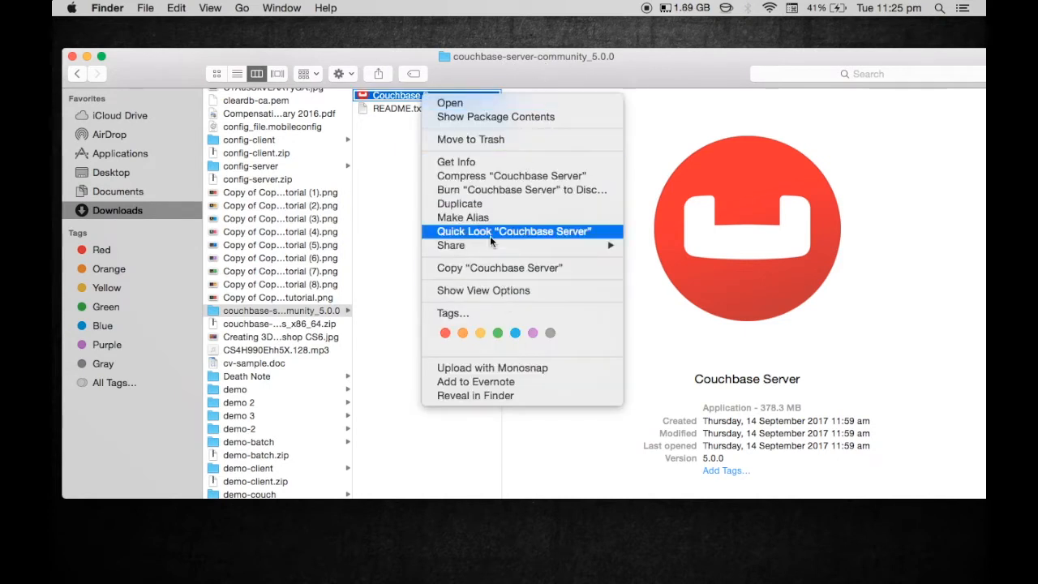
pyautogui.click(381, 314)
pyautogui.click(324, 312)
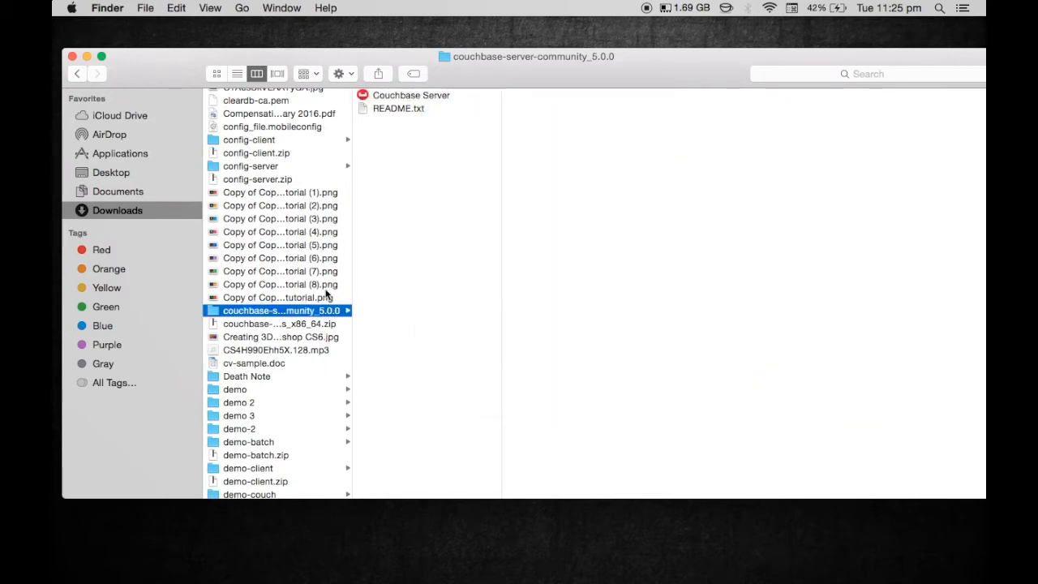
pyautogui.click(408, 101)
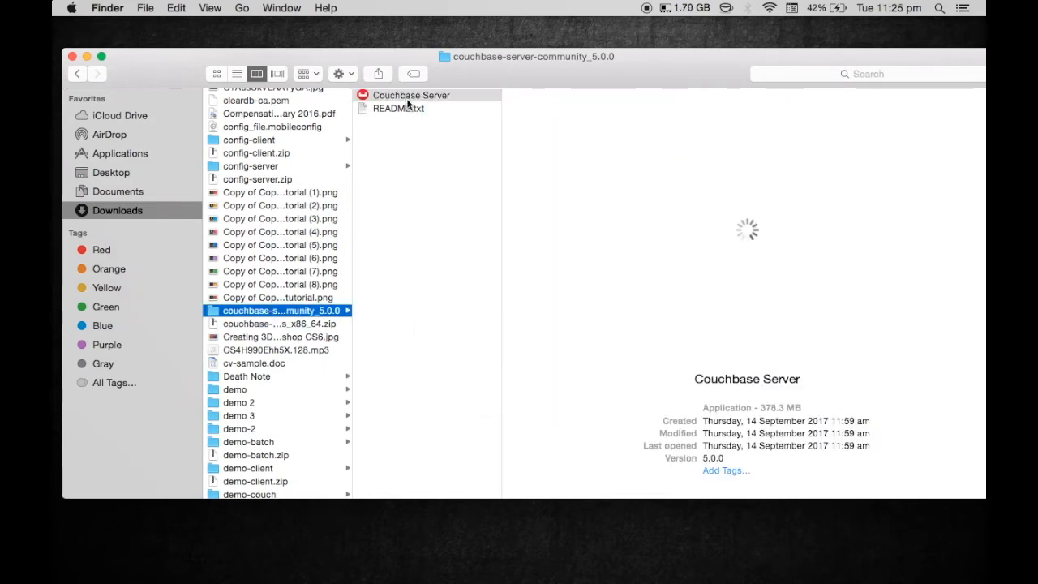
pyautogui.rightClick(409, 101)
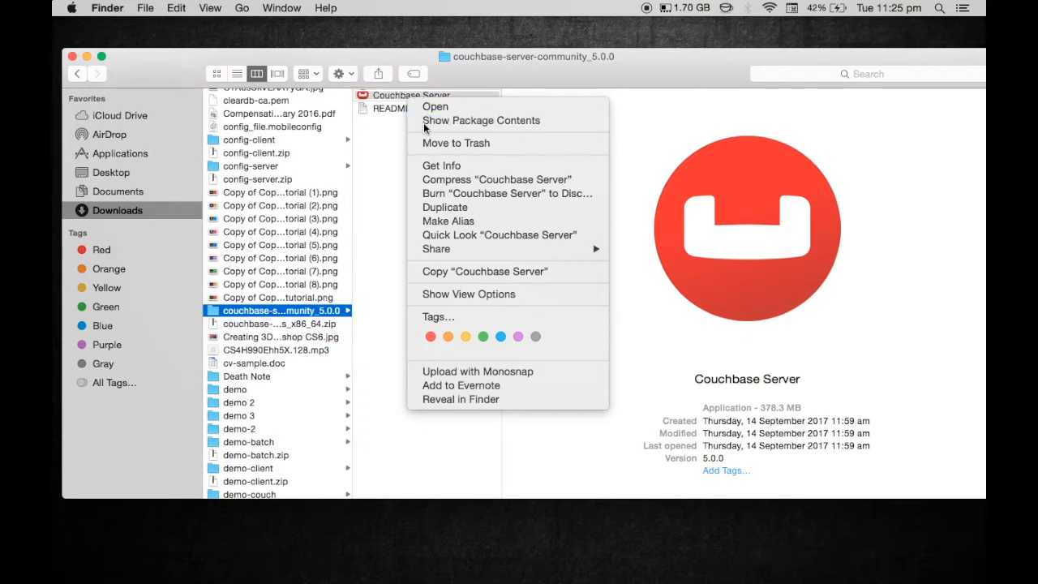
pyautogui.click(423, 121)
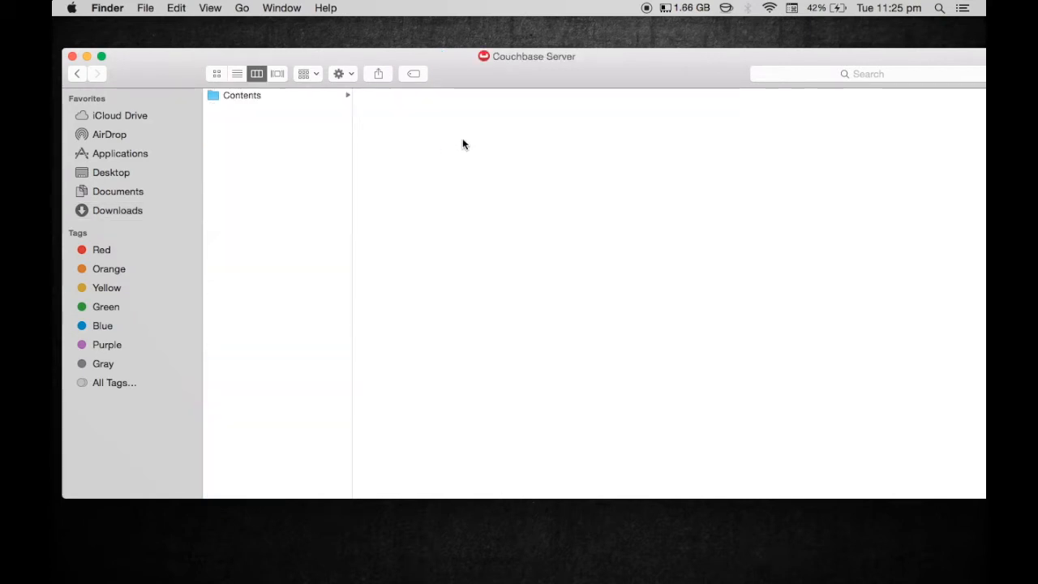
# Run the Couchbase Server executable from Contents > MacOS, confirming Open in Gatekeeper
pyautogui.click(336, 95)
pyautogui.click(386, 98)
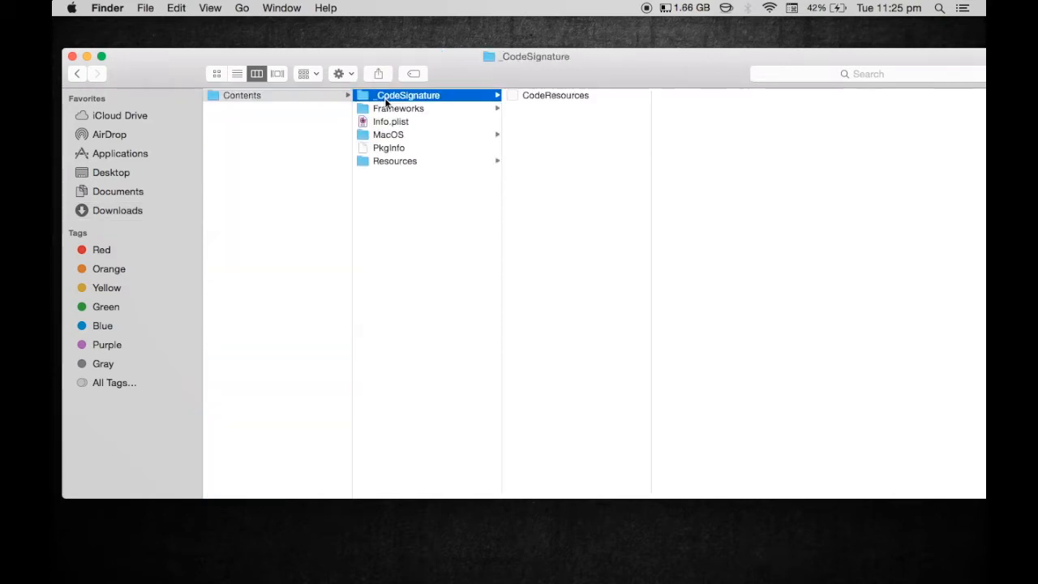
pyautogui.click(396, 109)
pyautogui.press('Down')
pyautogui.press('Down')
pyautogui.press('Down')
pyautogui.press('Down')
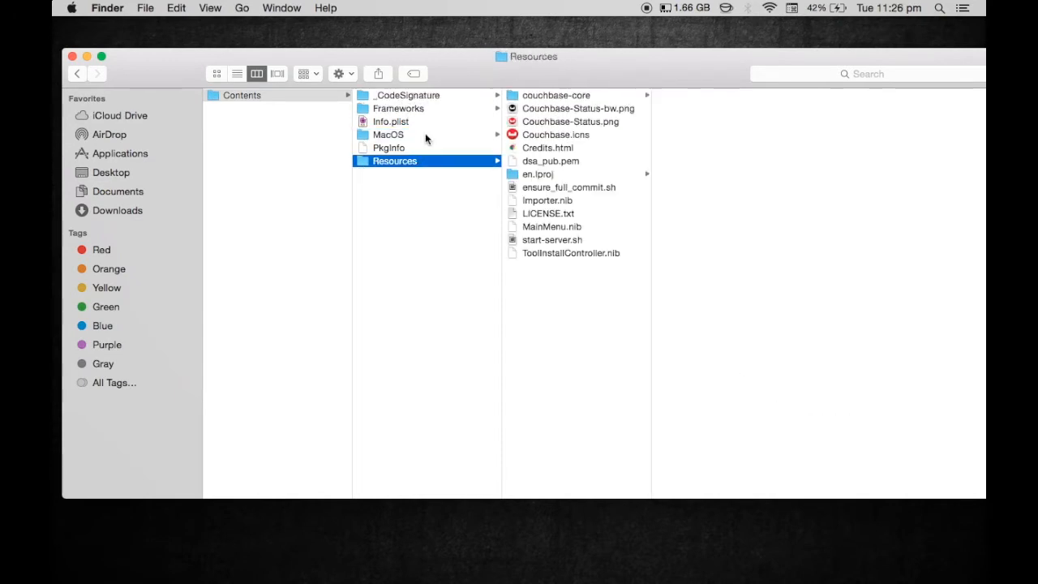
pyautogui.click(427, 136)
pyautogui.doubleClick(559, 94)
pyautogui.click(653, 234)
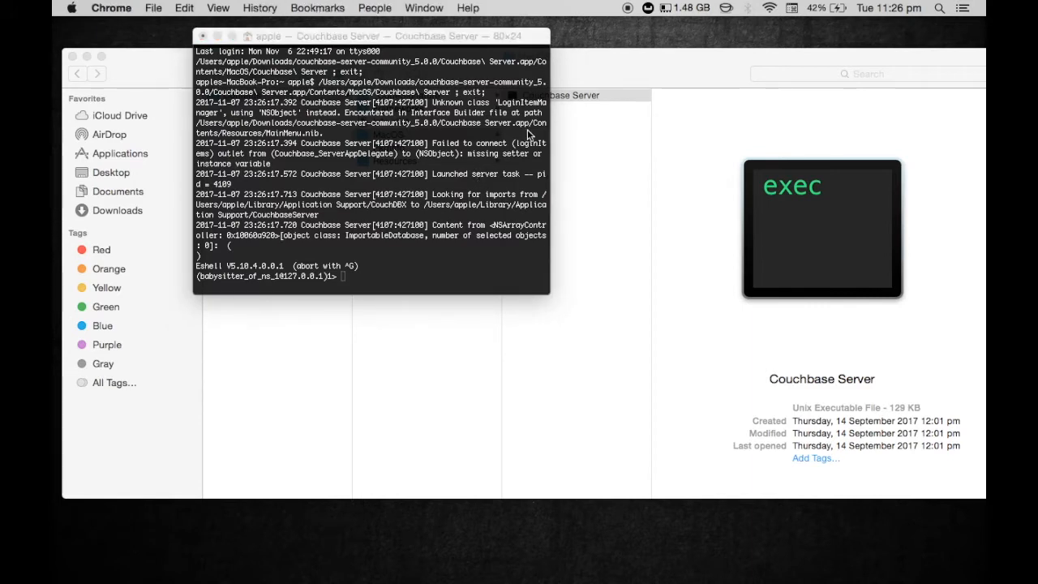
pyautogui.click(589, 70)
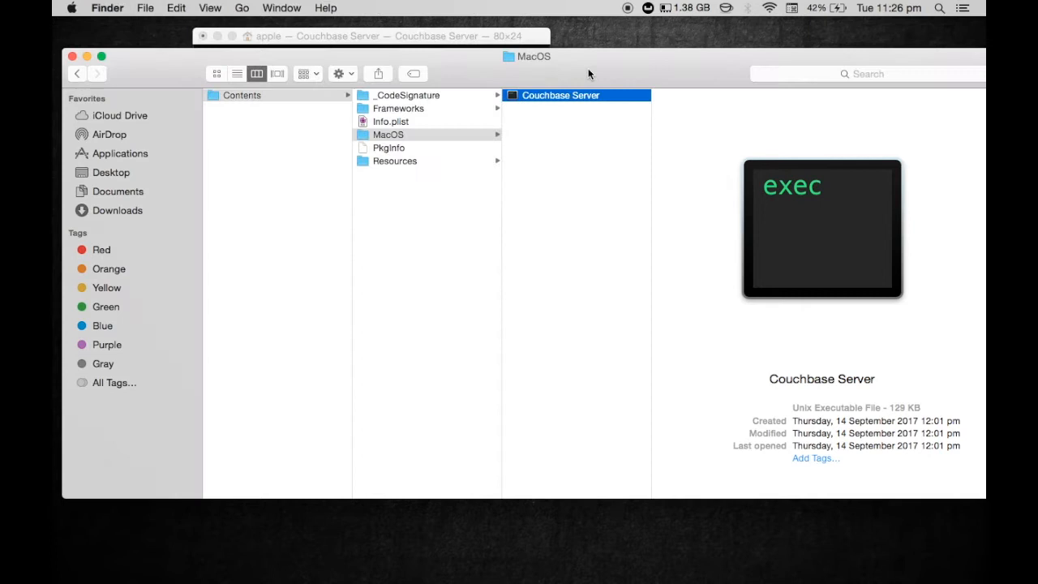
pyautogui.click(502, 38)
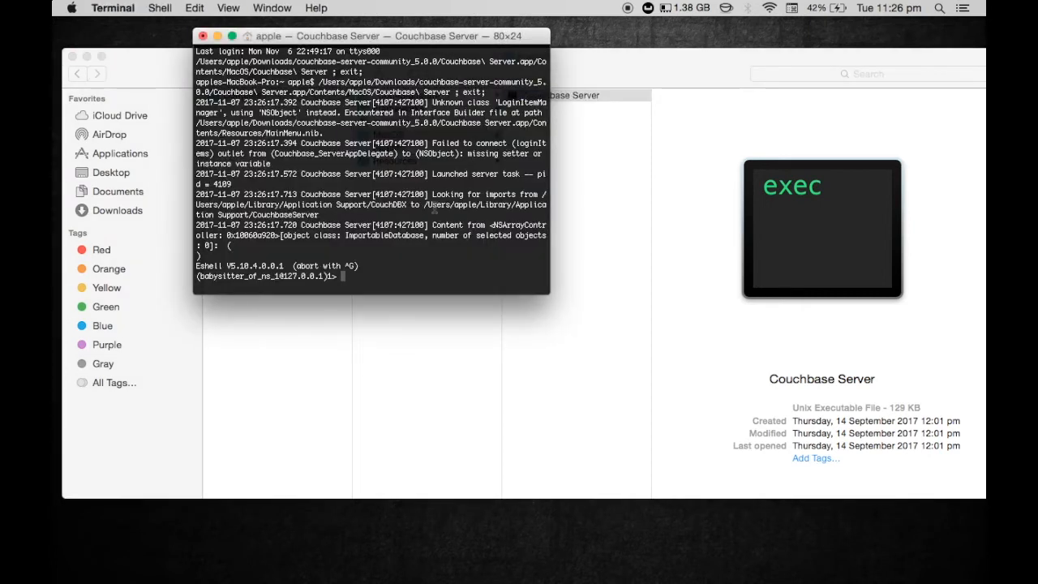
pyautogui.write('pw')
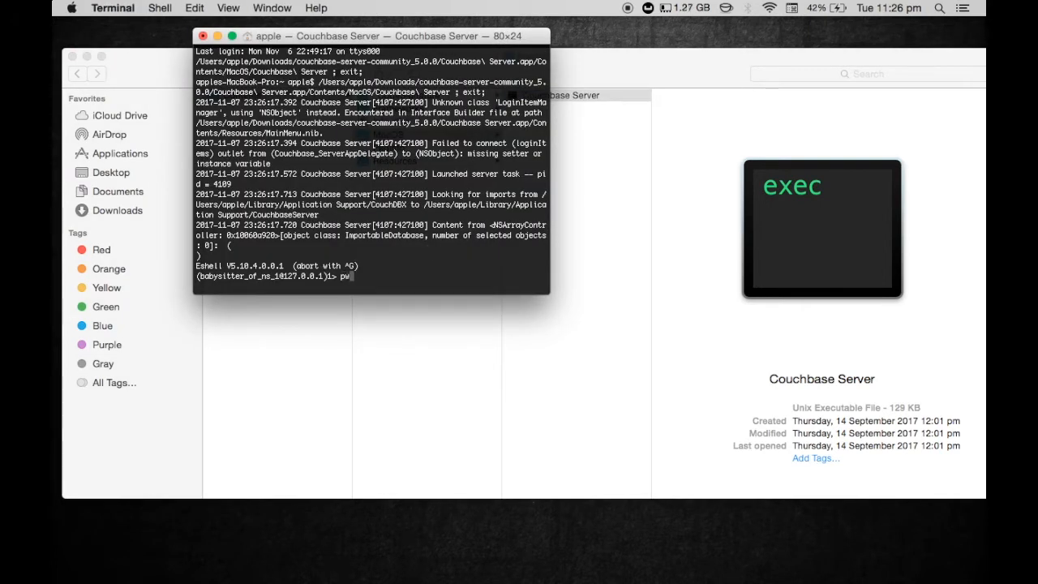
pyautogui.press('BackSpace')
pyautogui.click(571, 67)
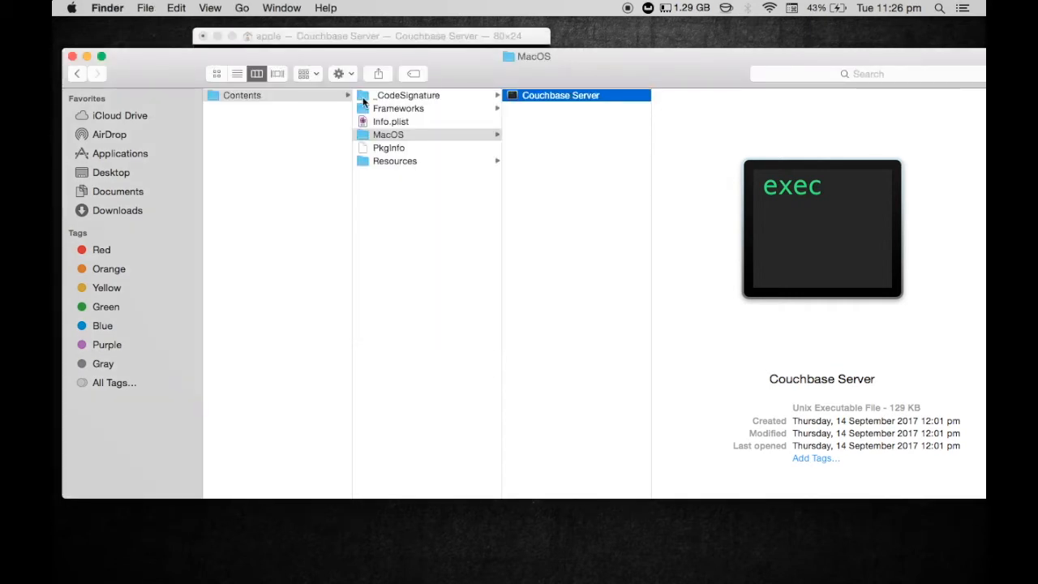
pyautogui.click(511, 39)
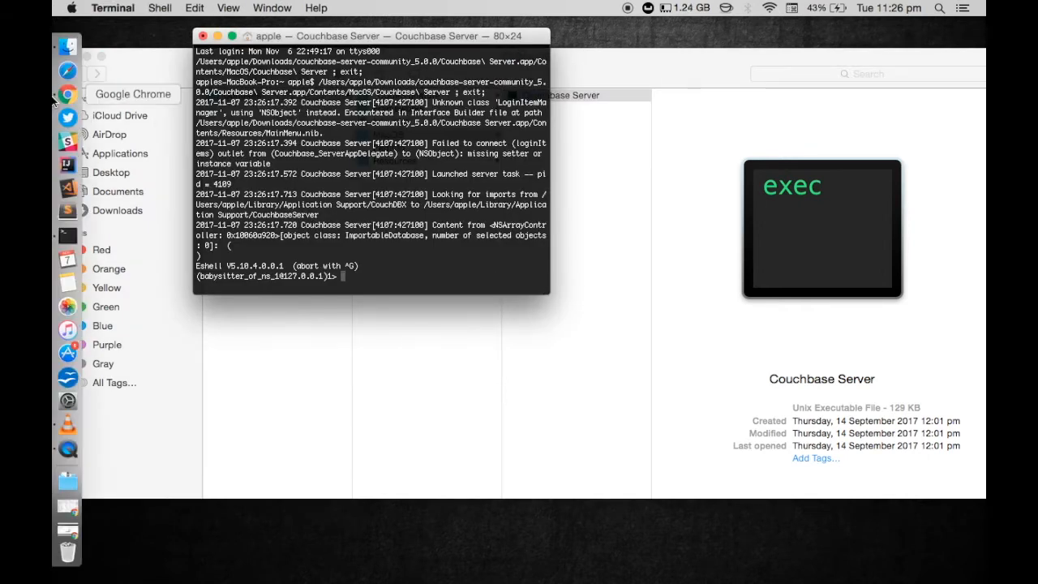
pyautogui.click(67, 99)
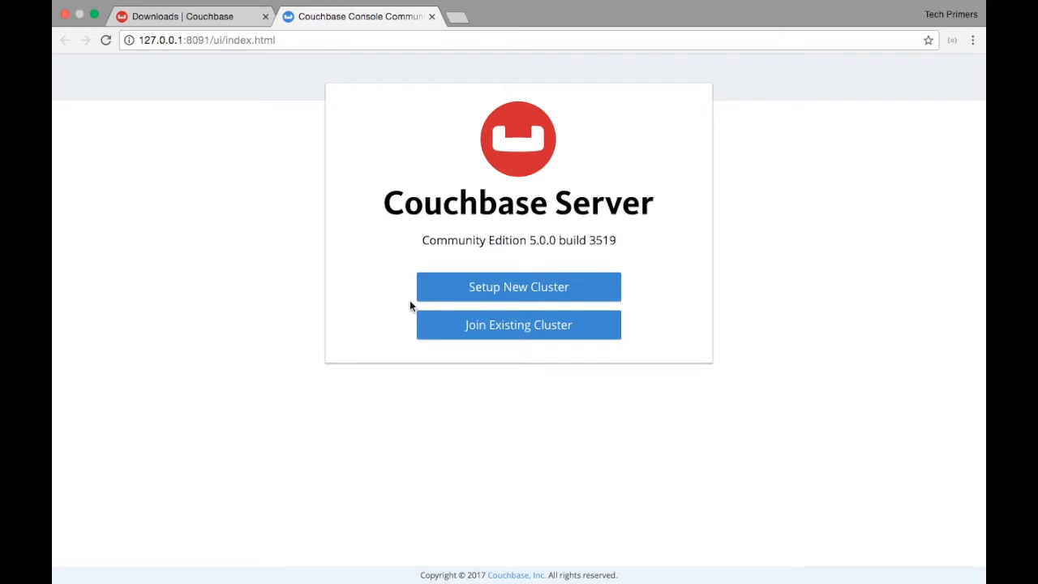
# Start a new cluster named TechPrimers and replace the default admin username
pyautogui.click(533, 295)
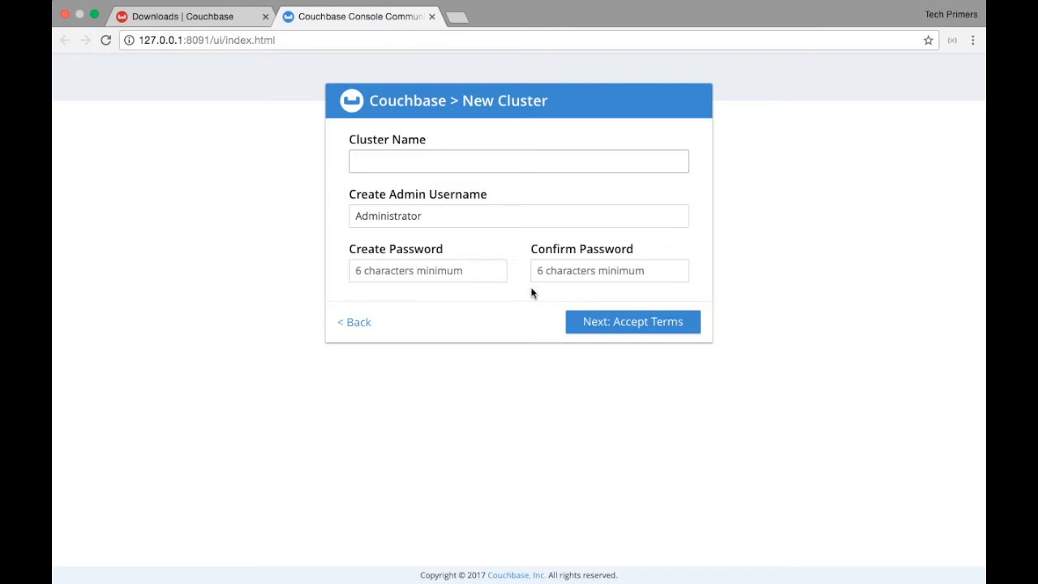
pyautogui.write('TechPrimers')
pyautogui.doubleClick(390, 216)
pyautogui.write('admin')
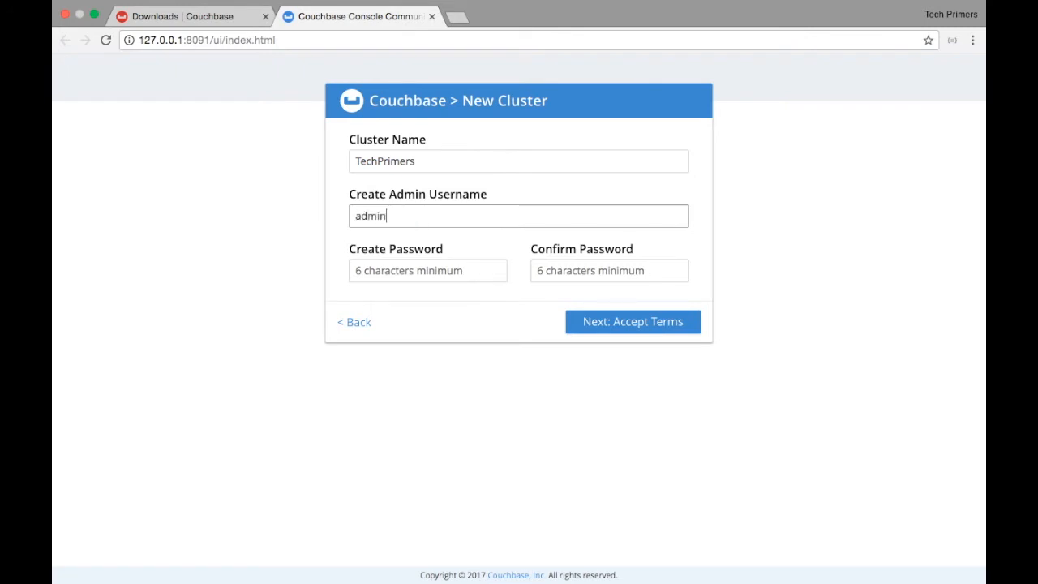
# Enter and confirm the admin password, then submit the cluster details
pyautogui.click(439, 271)
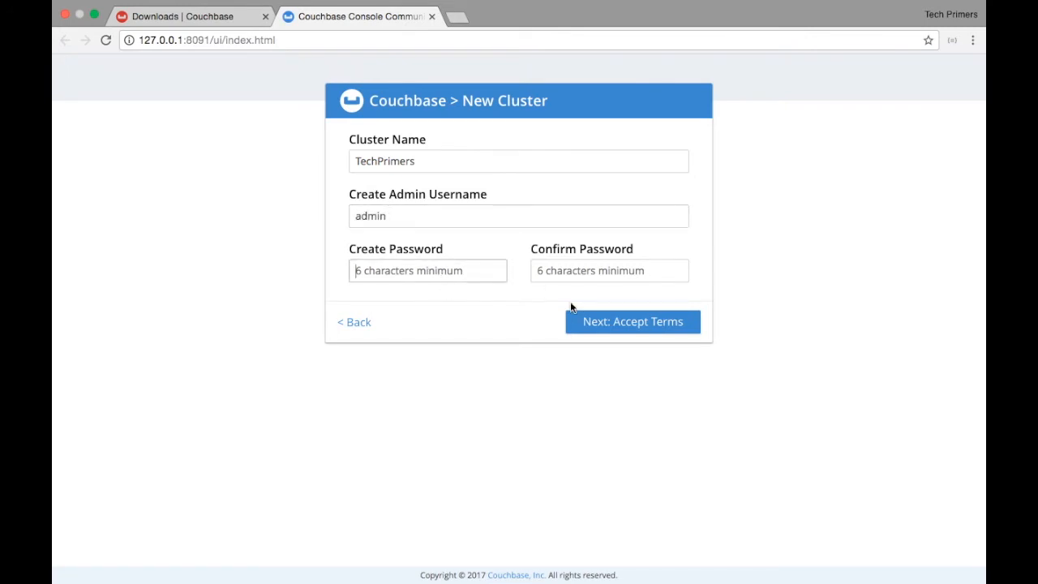
pyautogui.click(604, 321)
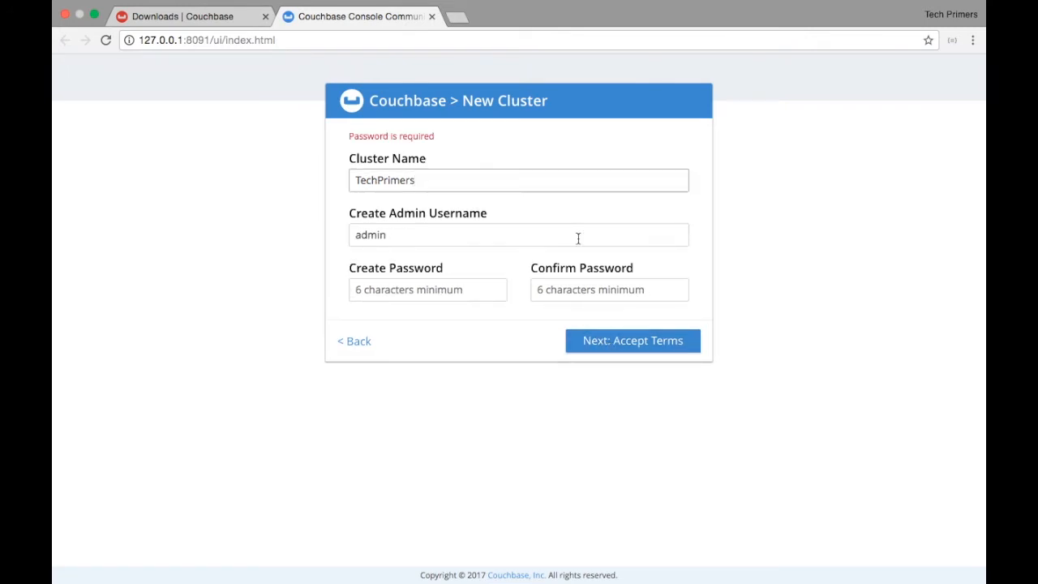
pyautogui.click(468, 290)
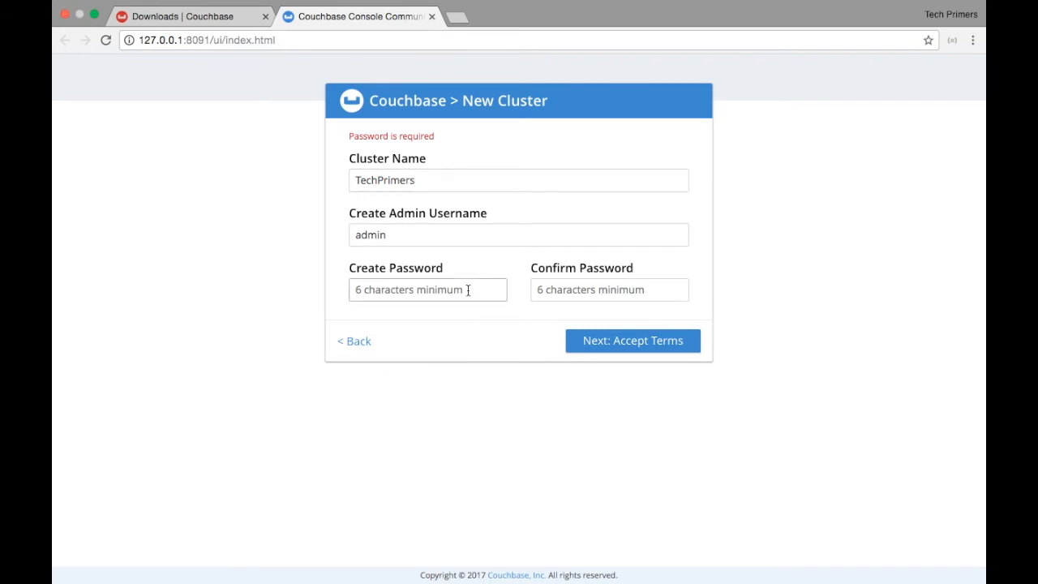
pyautogui.write('123456')
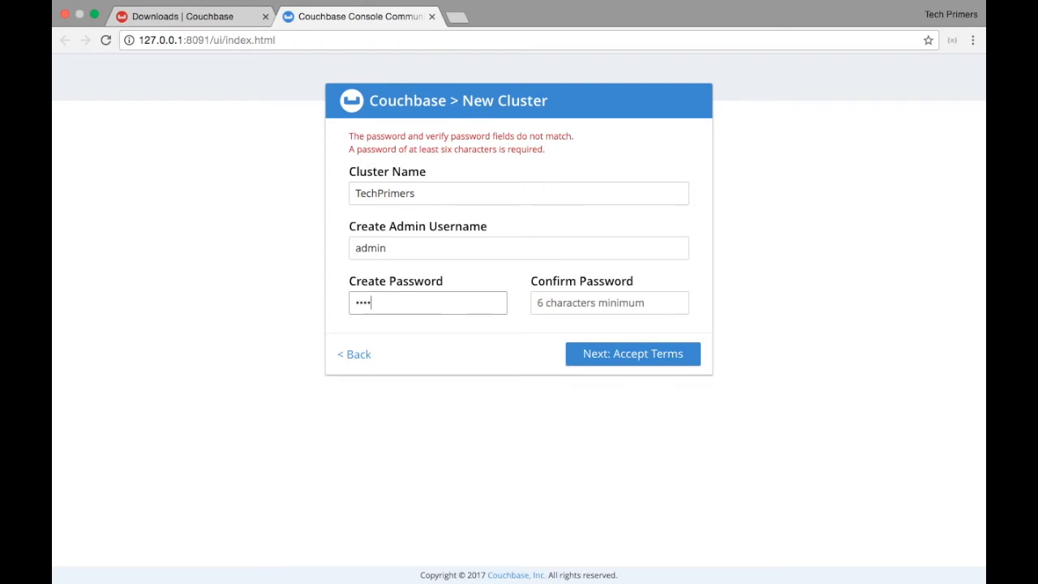
pyautogui.click(556, 289)
pyautogui.write('12345')
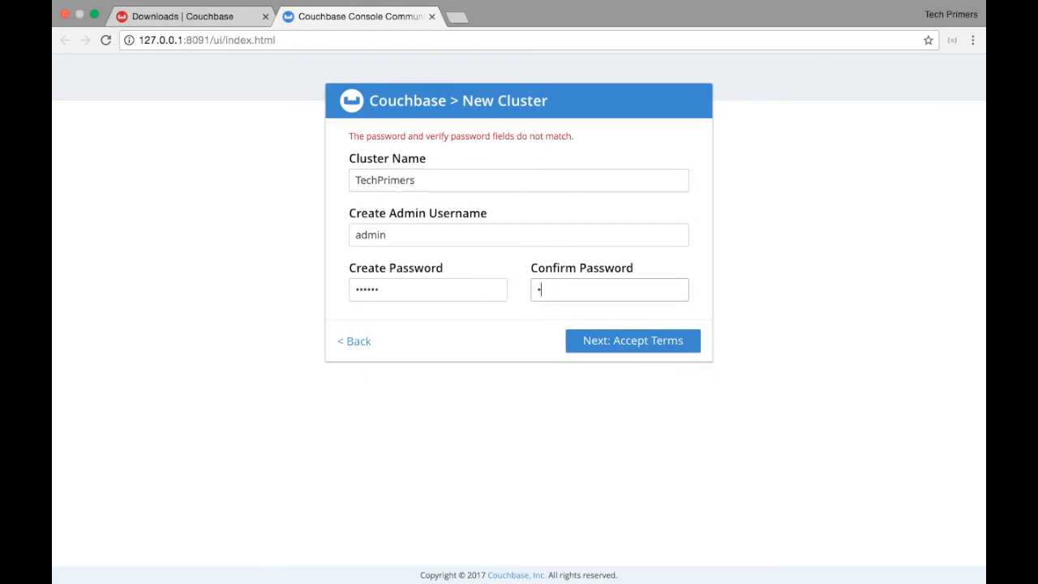
pyautogui.write('6')
pyautogui.click(627, 330)
# Accept the Community Edition terms, save the login in Chrome, and try Finish With Defaults
pyautogui.click(652, 328)
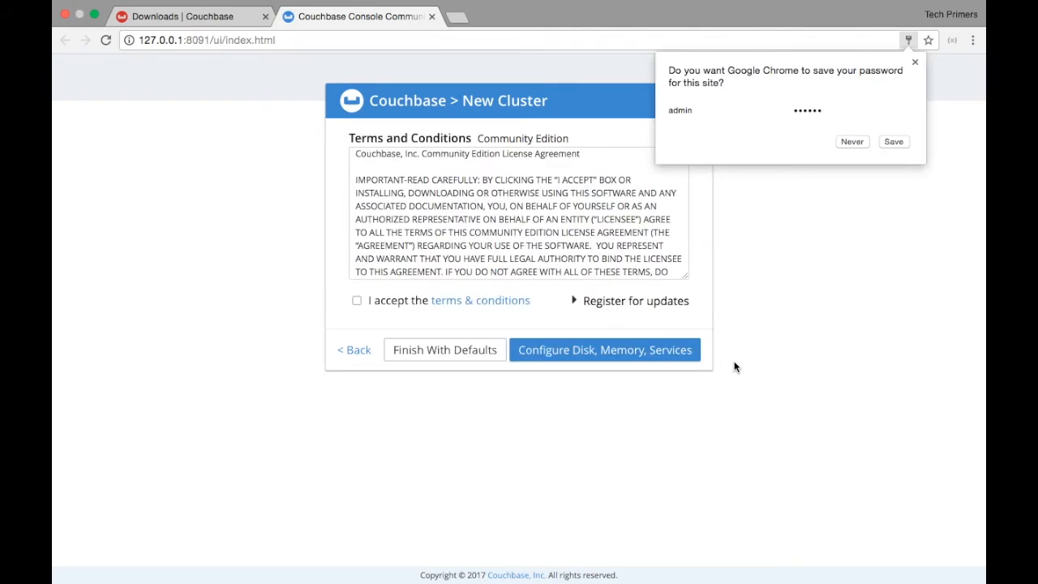
pyautogui.click(892, 142)
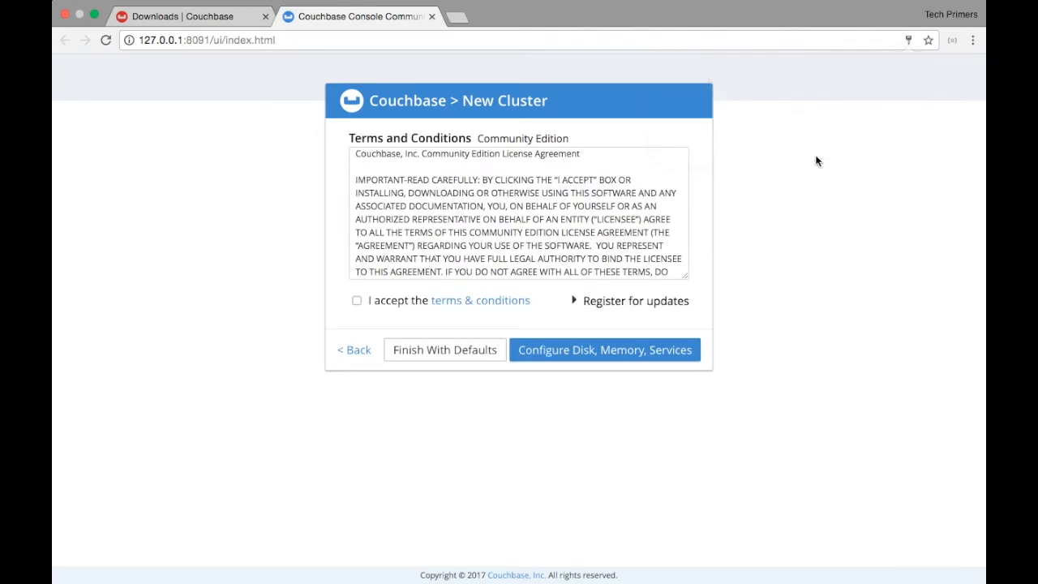
pyautogui.click(357, 300)
pyautogui.click(492, 355)
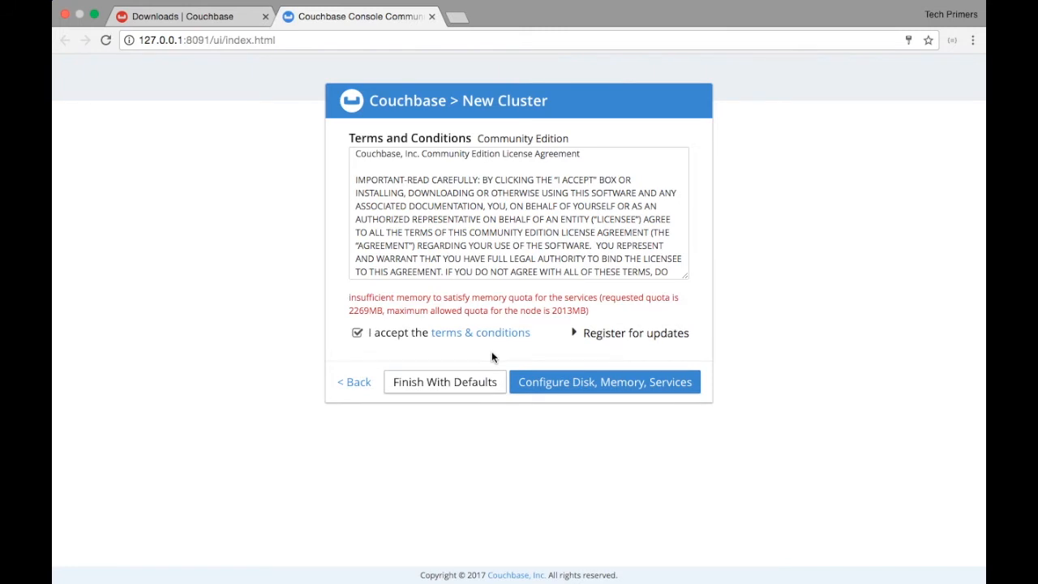
# Disable Index, Search and Query services, keep Data Service at 1509 MB, and save
pyautogui.click(556, 379)
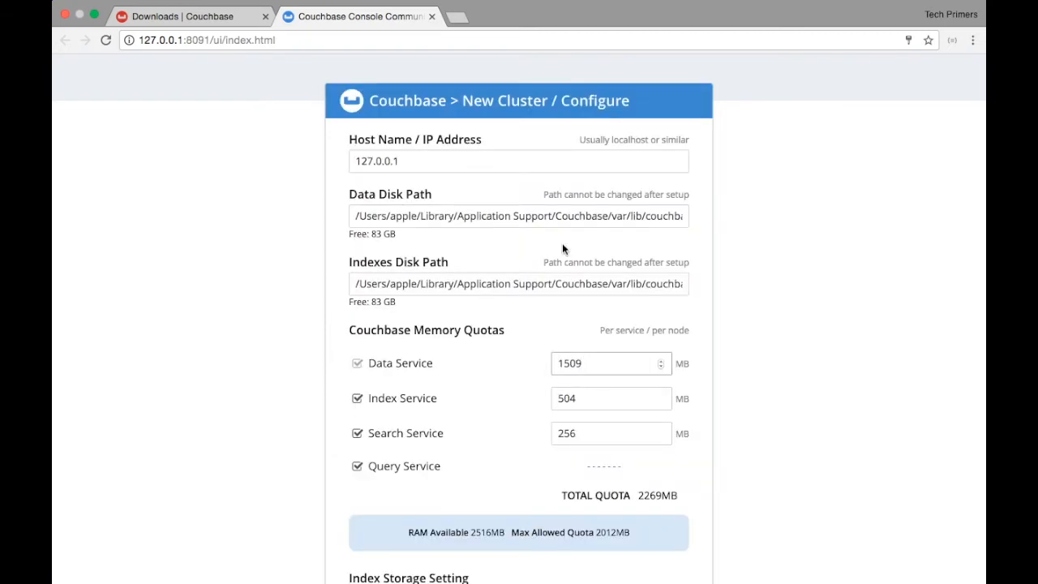
pyautogui.hscroll(3, 583, 214)
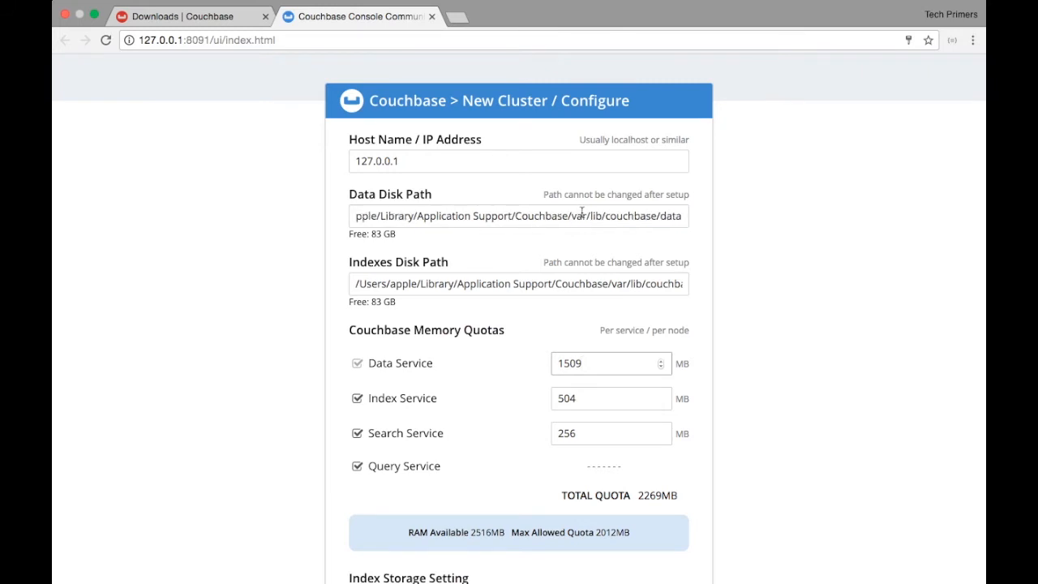
pyautogui.hscroll(3, 568, 295)
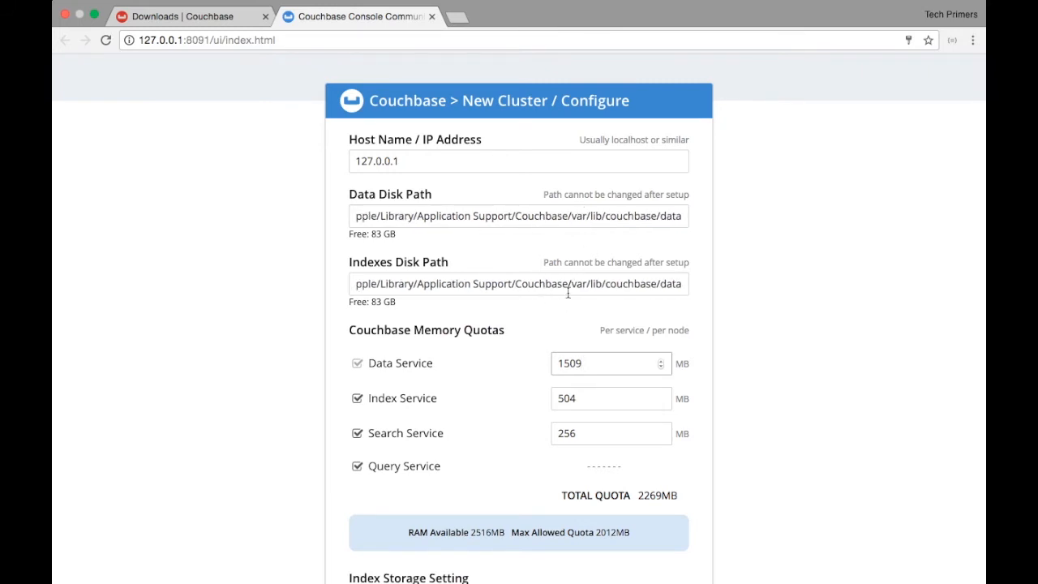
pyautogui.scroll(-4, 566, 391)
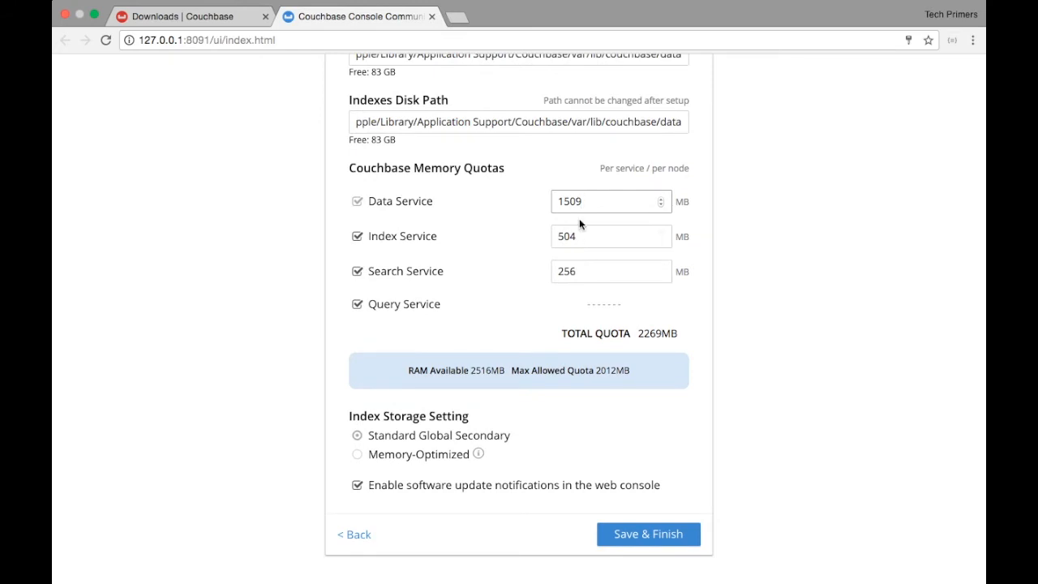
pyautogui.doubleClick(597, 235)
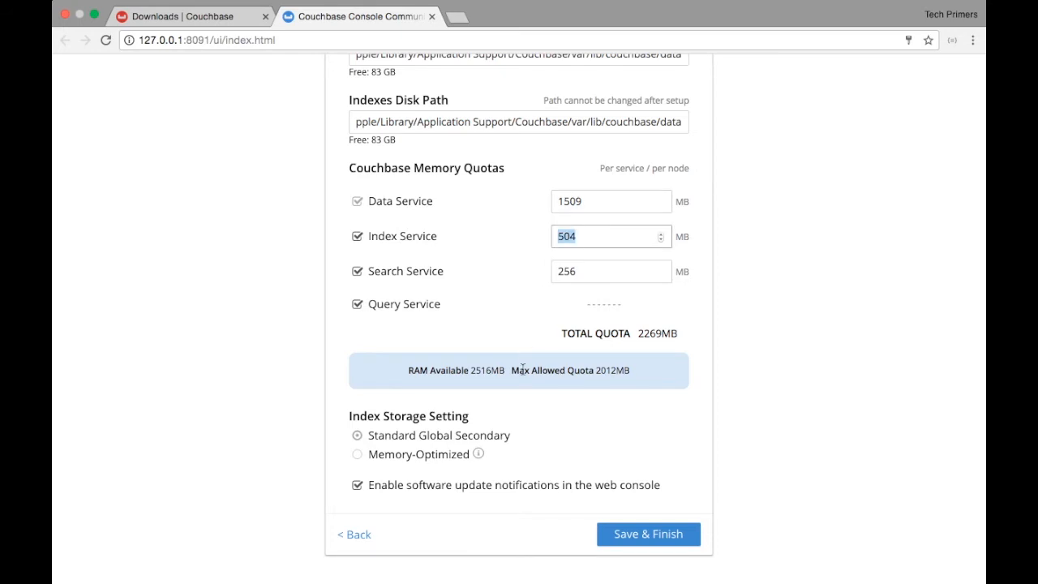
pyautogui.click(357, 236)
pyautogui.click(357, 272)
pyautogui.click(356, 305)
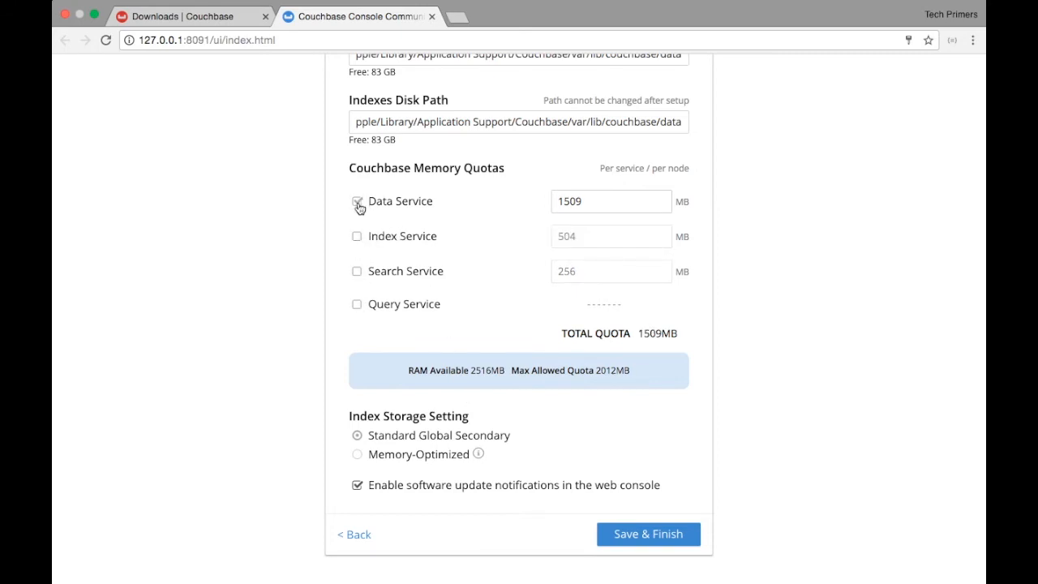
pyautogui.click(635, 535)
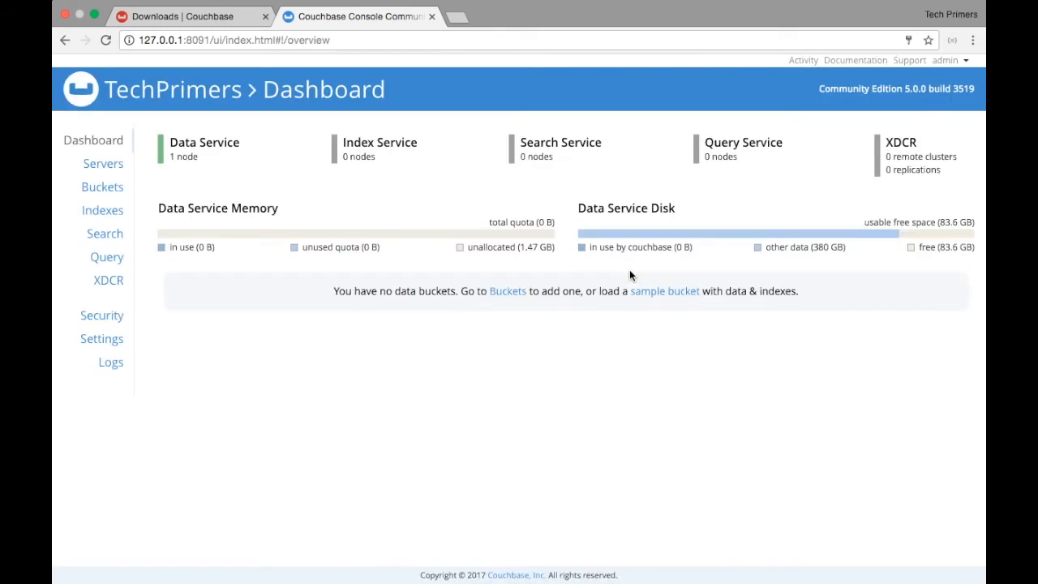
# View the Servers list with the single data node, then go to the Buckets page
pyautogui.click(120, 173)
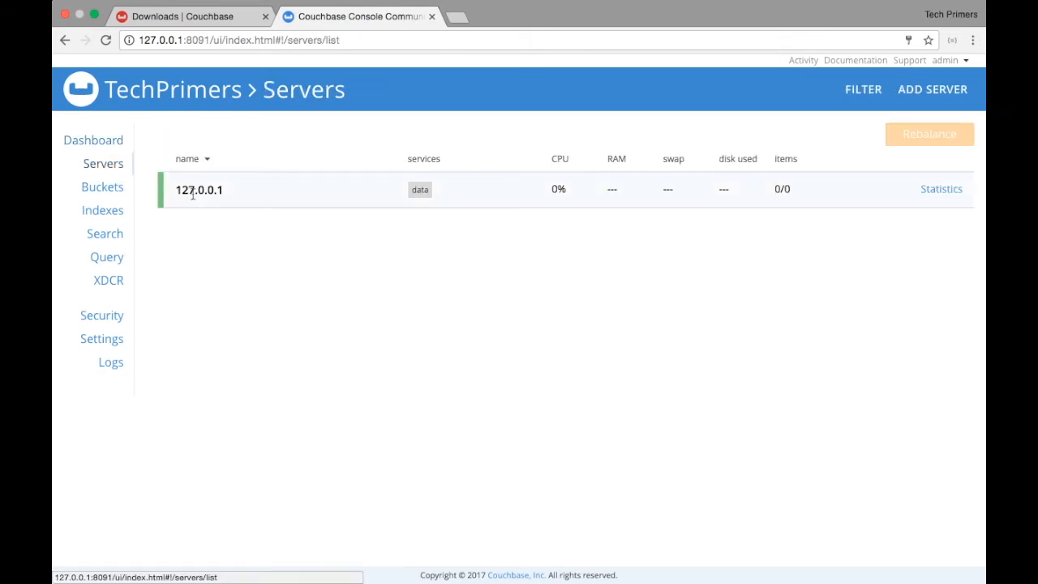
pyautogui.click(107, 192)
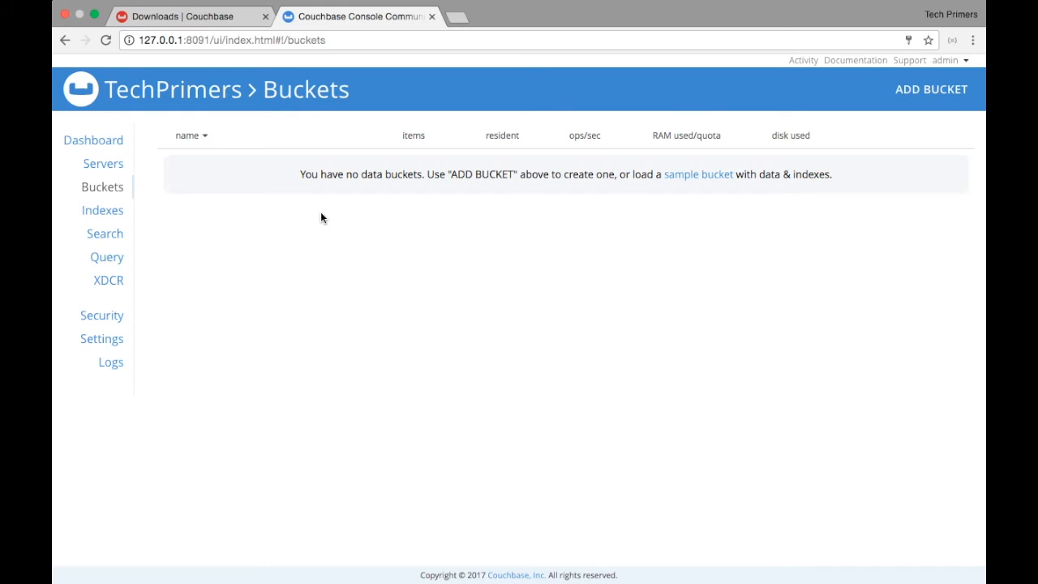
# Add a bucket named Users with the 1509 MB quota and expand its details
pyautogui.click(928, 89)
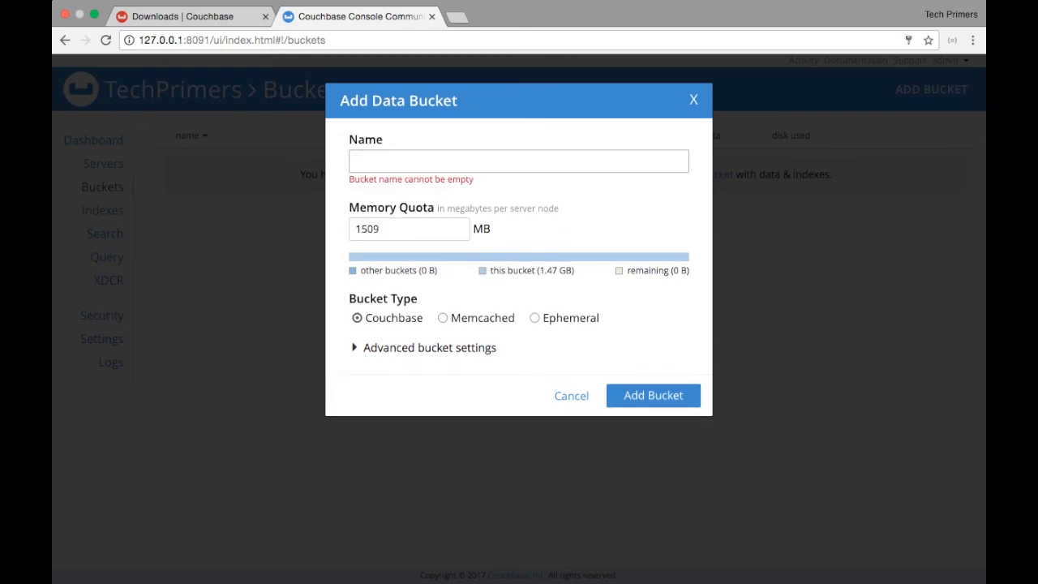
pyautogui.write('Users')
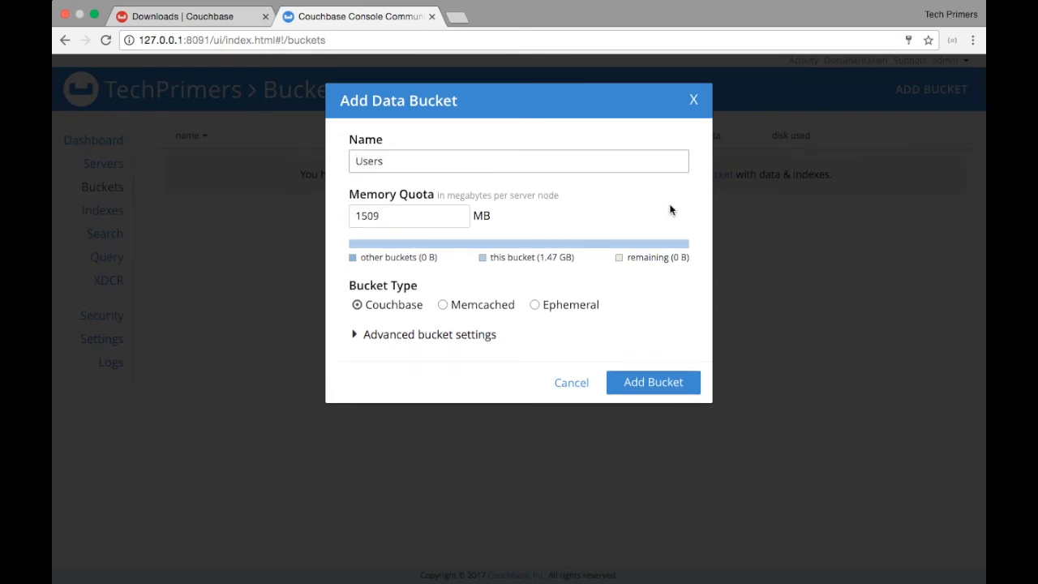
pyautogui.click(663, 387)
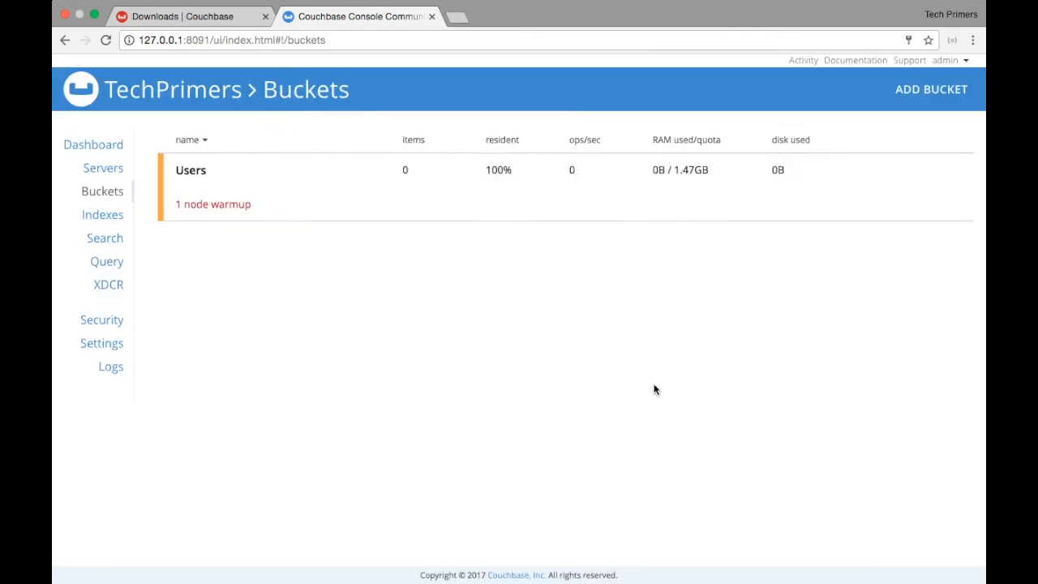
pyautogui.click(345, 222)
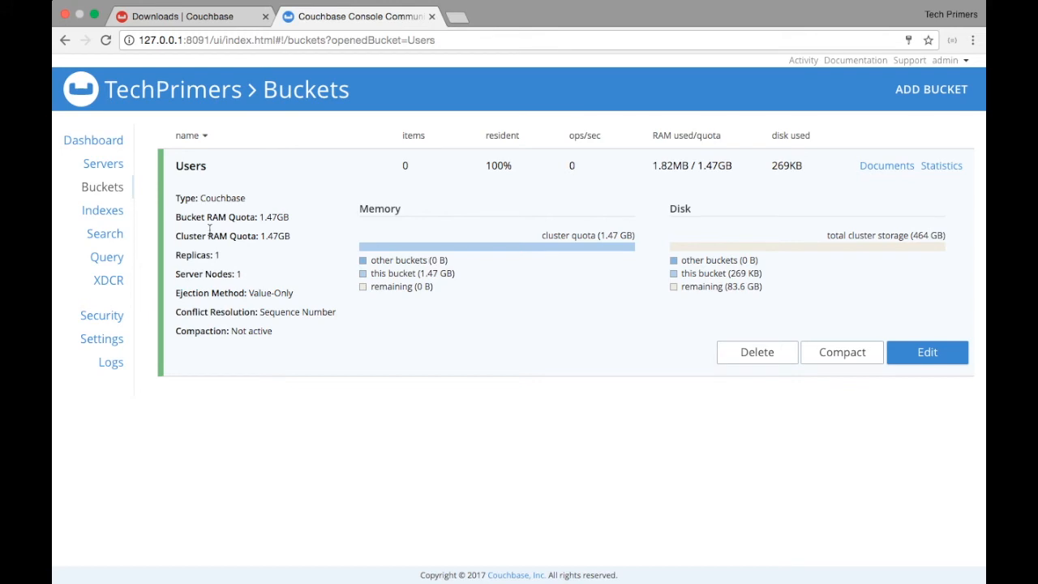
# Browse the dashboard, Buckets, Servers, Indexes and Query workbench pages
pyautogui.click(136, 98)
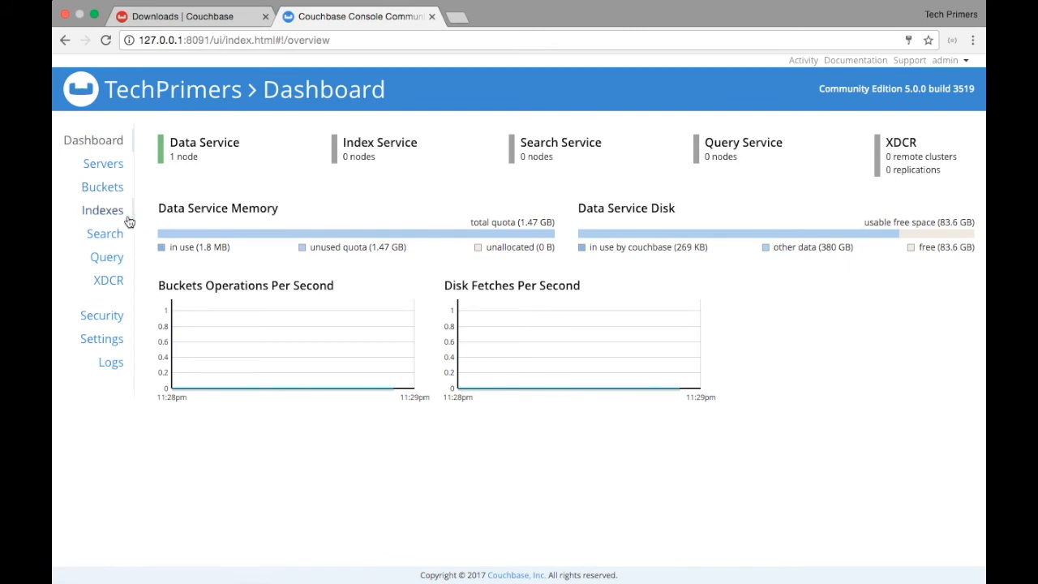
pyautogui.click(110, 188)
pyautogui.click(102, 164)
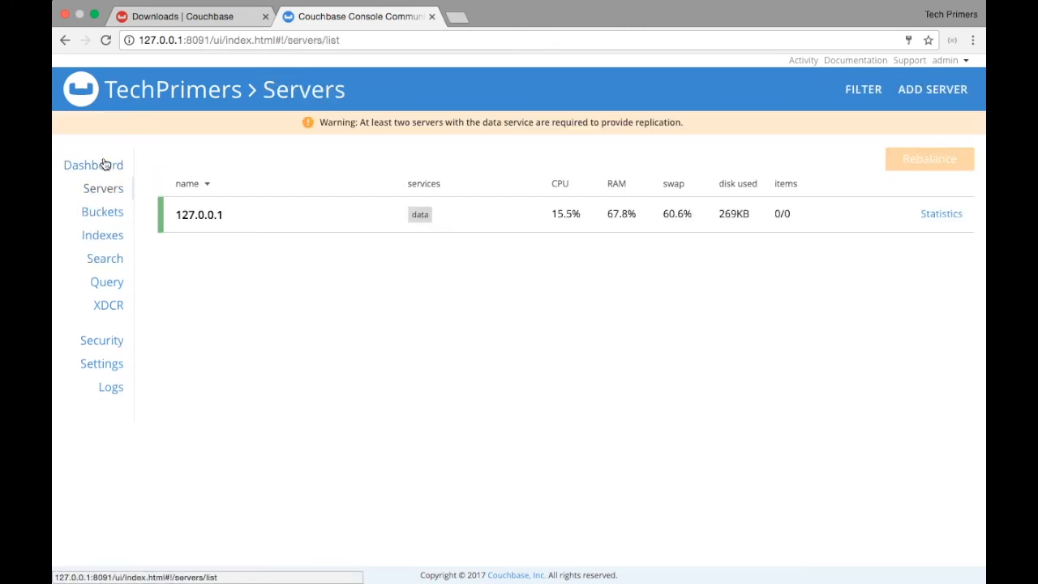
pyautogui.click(103, 240)
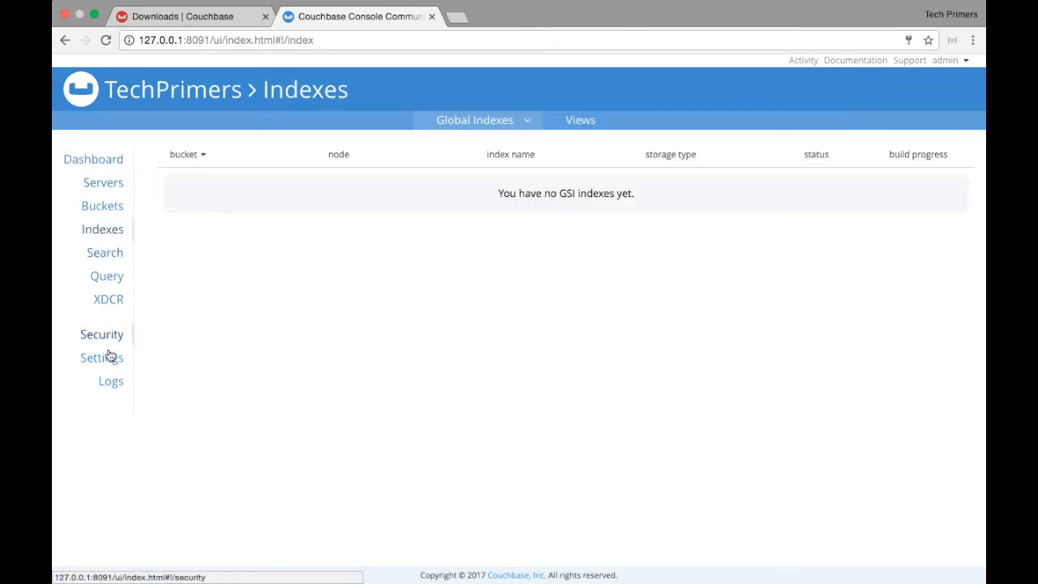
pyautogui.click(112, 284)
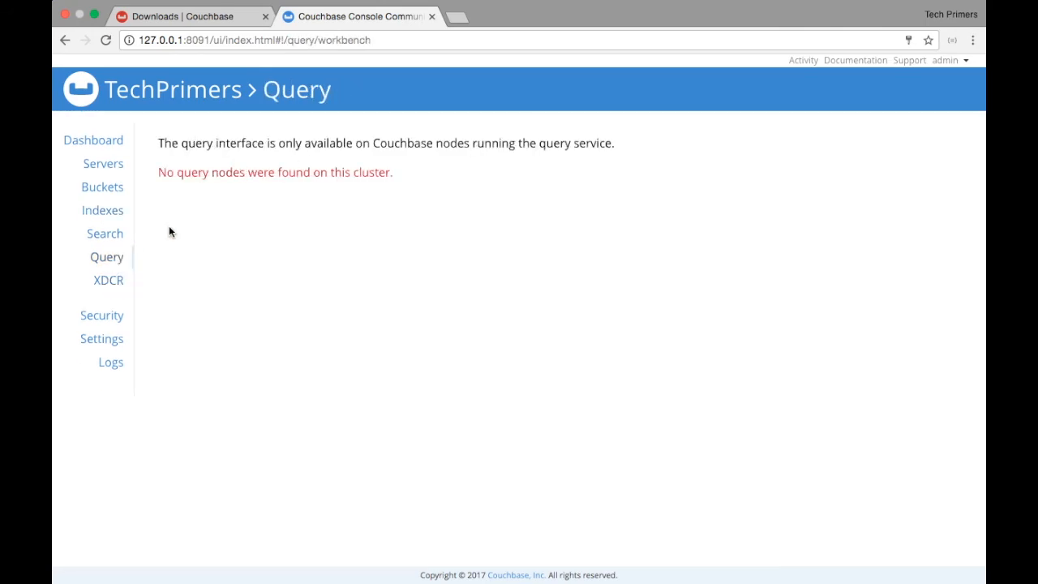
# Review statistics for the 127.0.0.1 server, then return to the dashboard
pyautogui.click(107, 166)
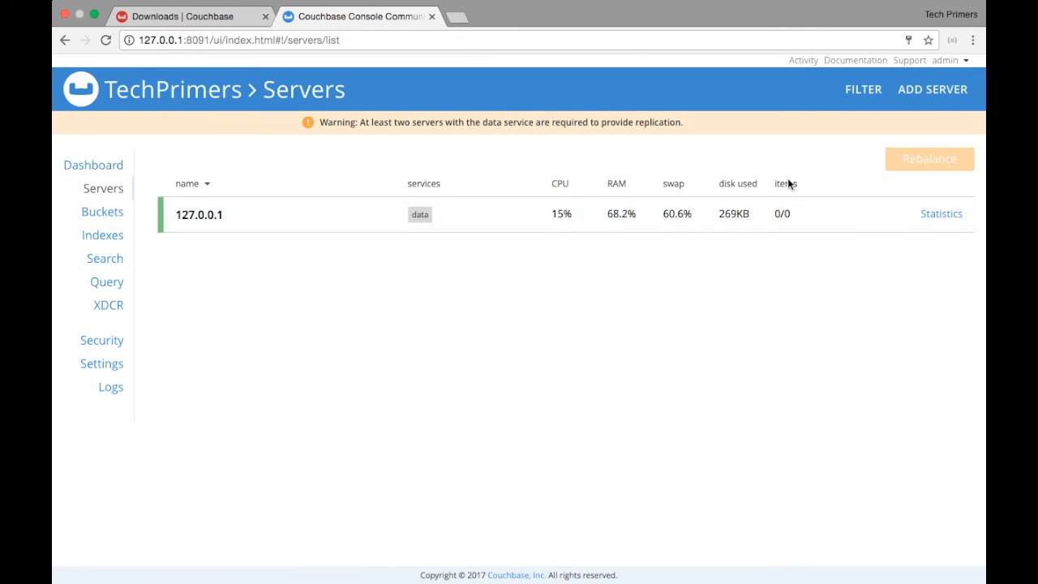
pyautogui.click(938, 214)
pyautogui.scroll(-1, 299, 215)
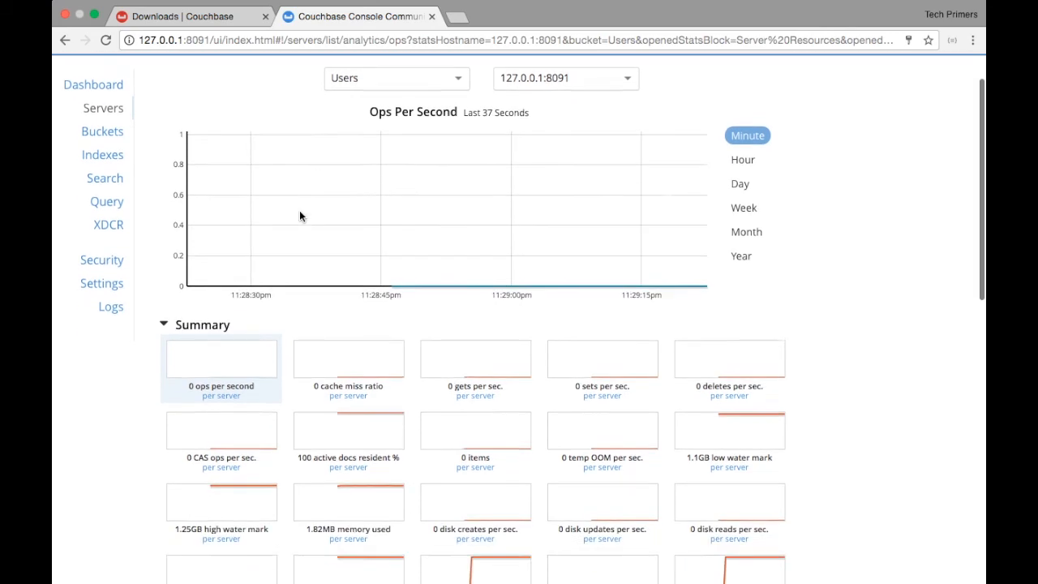
pyautogui.scroll(-7, 299, 215)
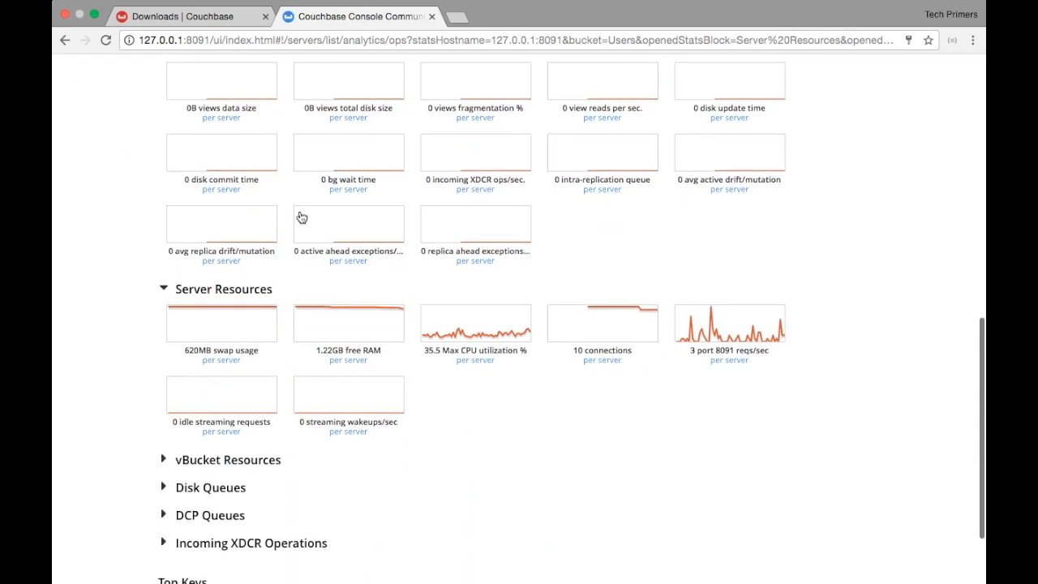
pyautogui.scroll(-2, 300, 216)
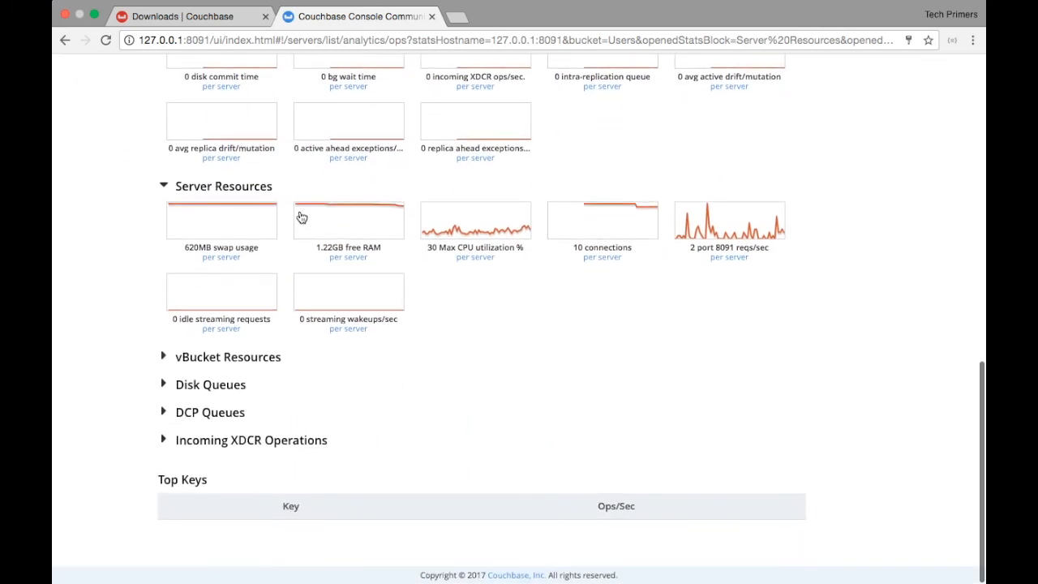
pyautogui.scroll(10, 299, 215)
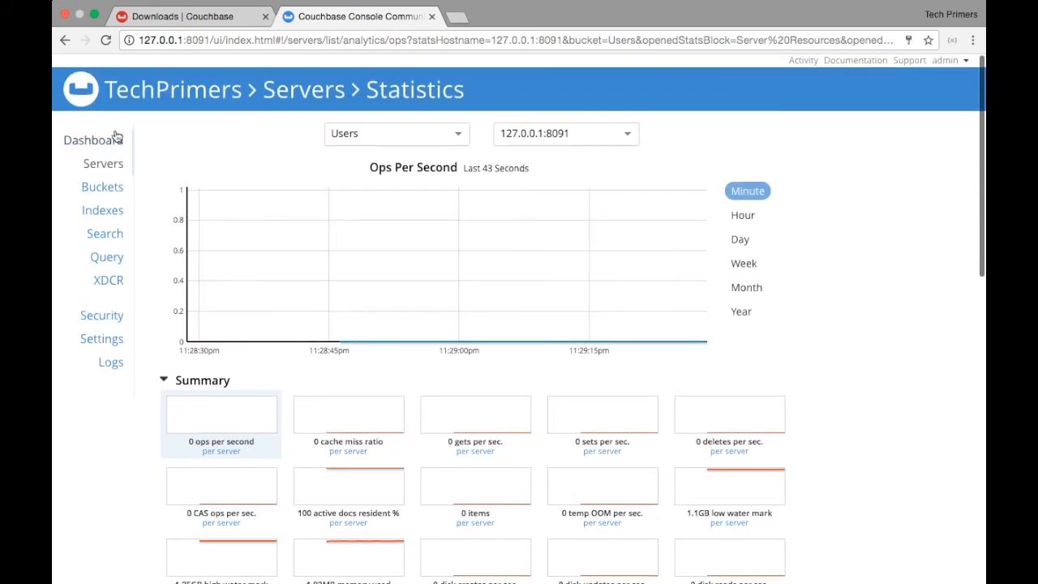
pyautogui.click(105, 140)
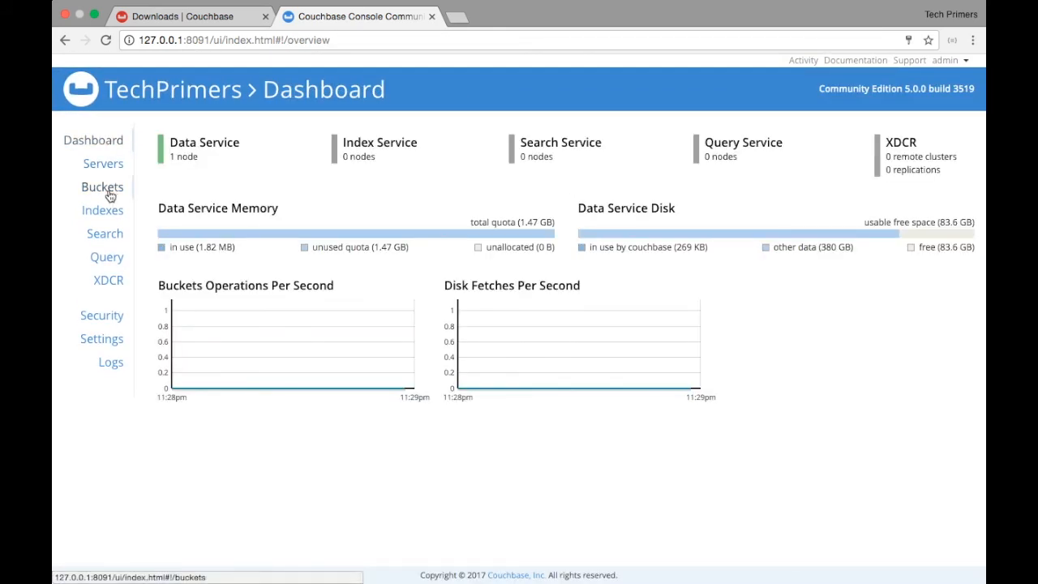
# Expand the Users bucket on the Buckets page (0 items, 1.82MB RAM, 279KB disk), glance at the downloads tab, and select the name Users
pyautogui.click(106, 189)
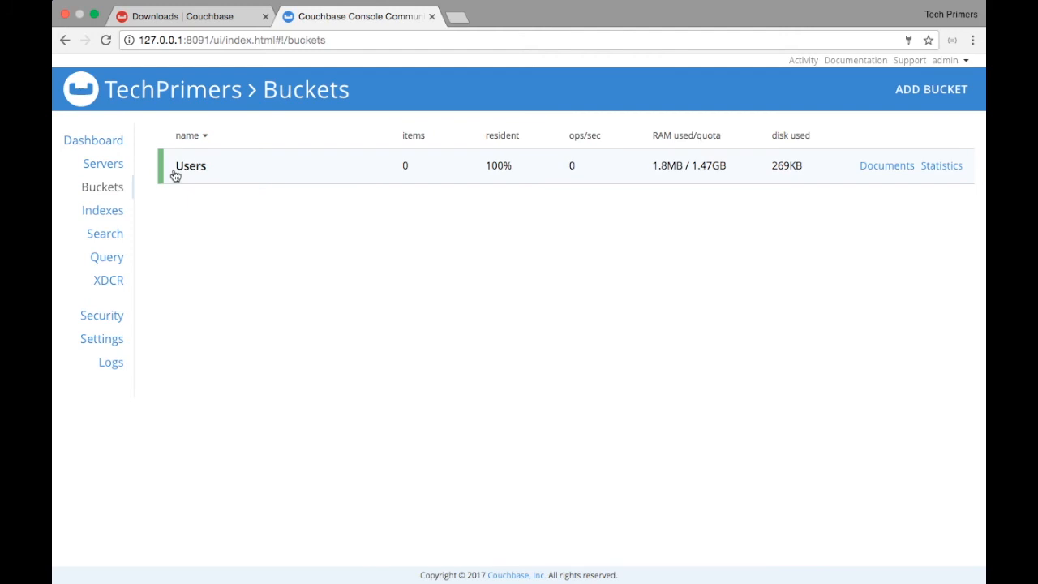
pyautogui.click(174, 175)
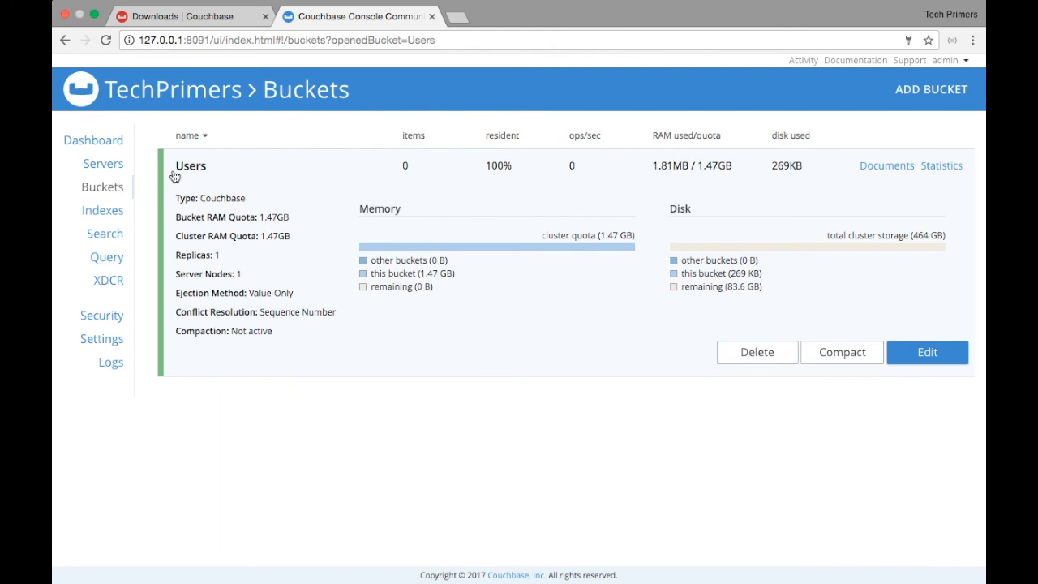
pyautogui.click(327, 45)
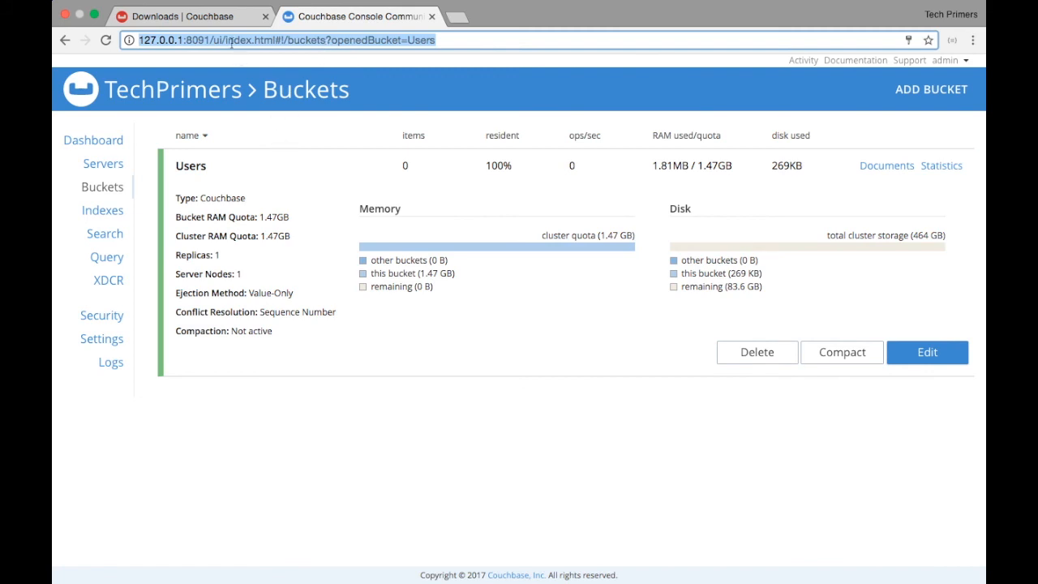
pyautogui.click(221, 25)
pyautogui.click(312, 15)
pyautogui.doubleClick(193, 167)
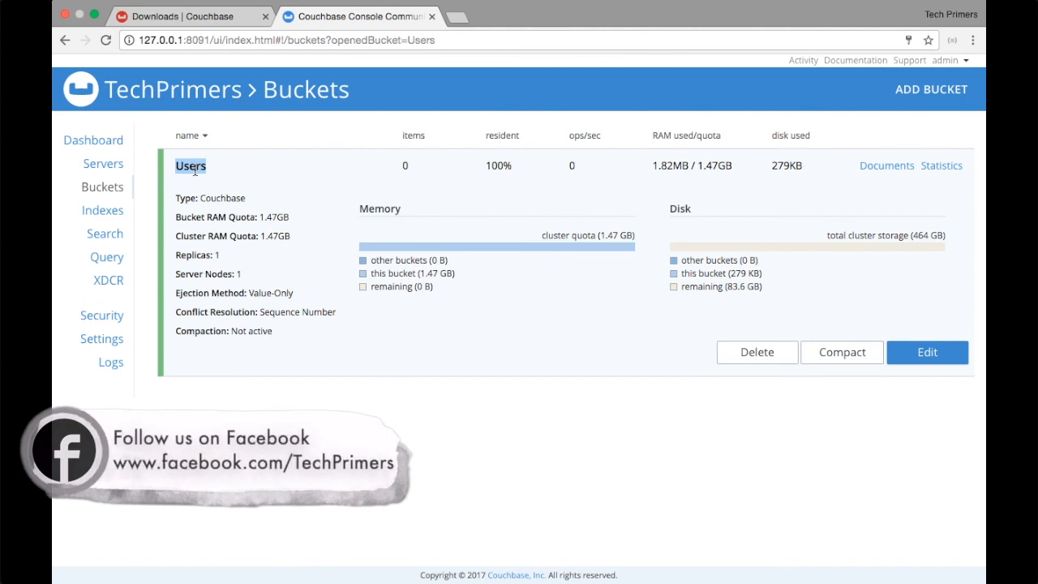